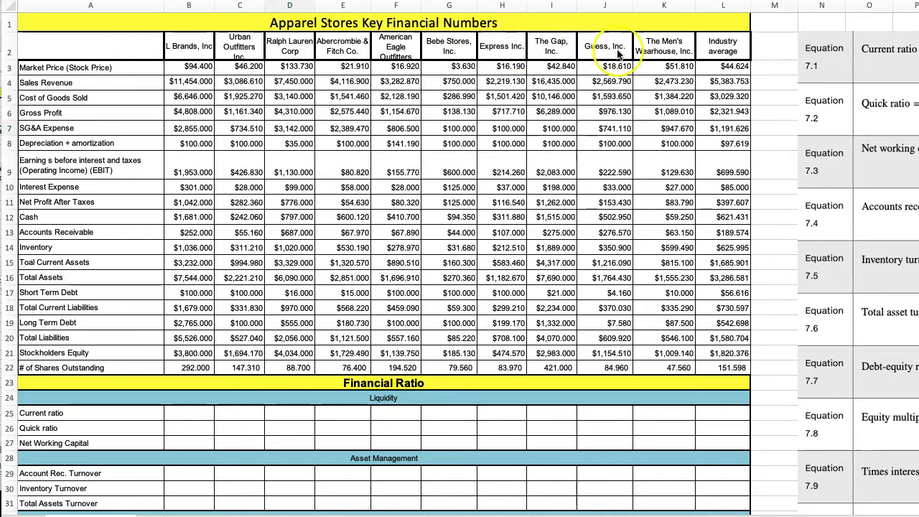
- Review the market prices in K3:L3, industry sales in L4 and header cell A2
{"action": "left_click_drag", "start_coordinate": [735, 66], "coordinate": [715, 65]}
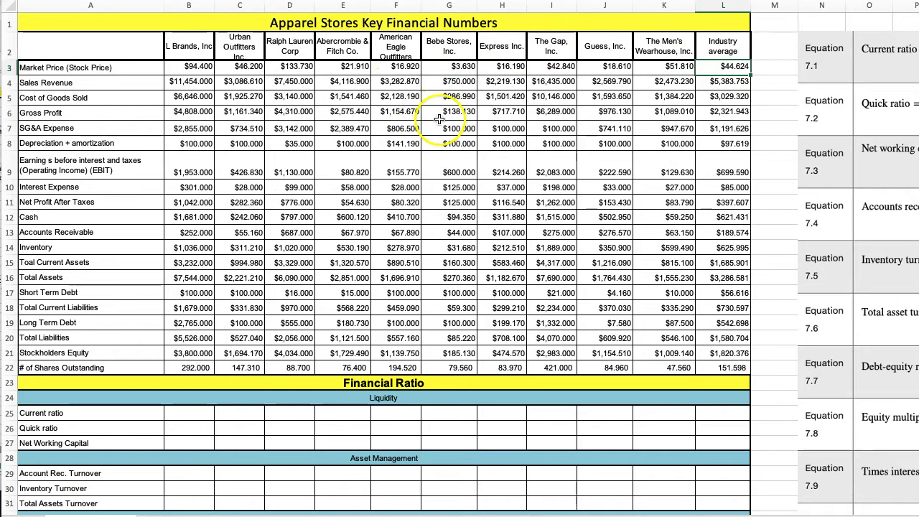
{"action": "left_click", "coordinate": [720, 84]}
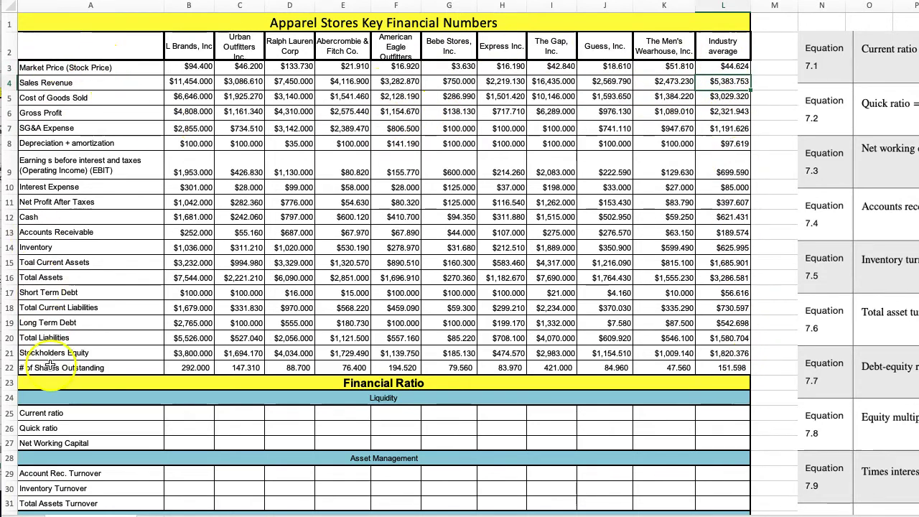
{"action": "left_click", "coordinate": [72, 43]}
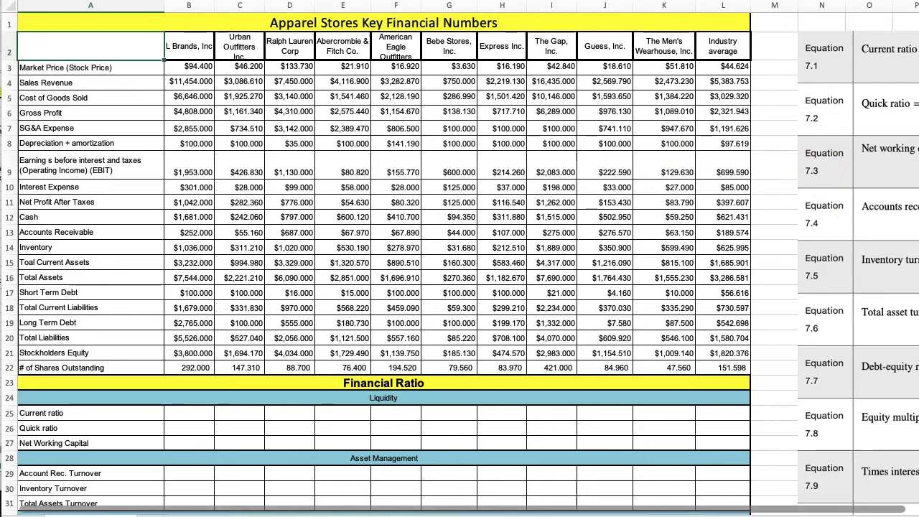
{"action": "left_click_drag", "start_coordinate": [344, 511], "coordinate": [642, 511]}
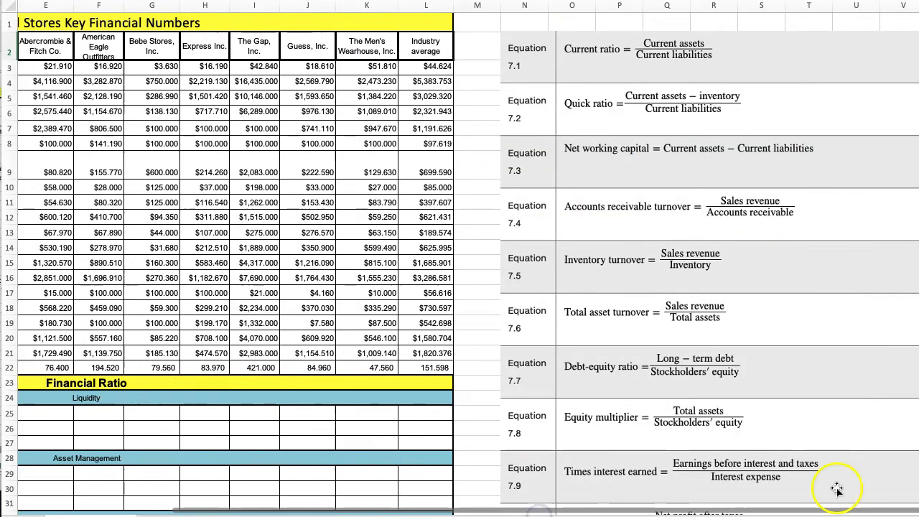
{"action": "scroll", "coordinate": [459, 258], "scroll_direction": "up", "scroll_amount": 3}
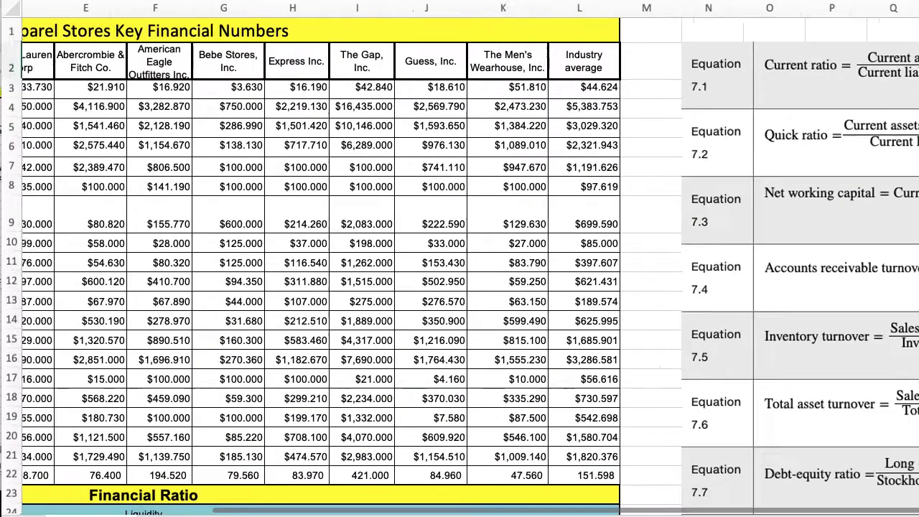
{"action": "left_click_drag", "start_coordinate": [278, 509], "coordinate": [479, 508]}
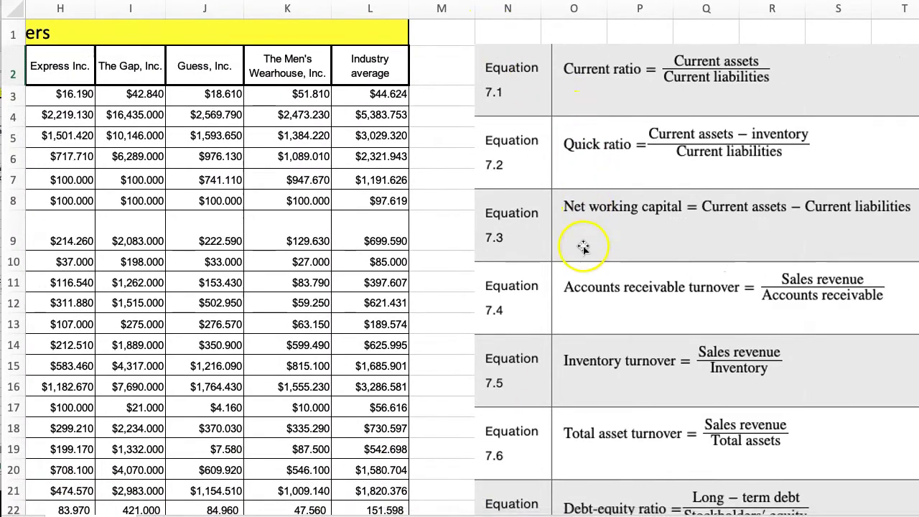
{"action": "scroll", "coordinate": [578, 248], "scroll_direction": "down", "scroll_amount": 2}
{"action": "scroll", "coordinate": [578, 249], "scroll_direction": "down", "scroll_amount": 8}
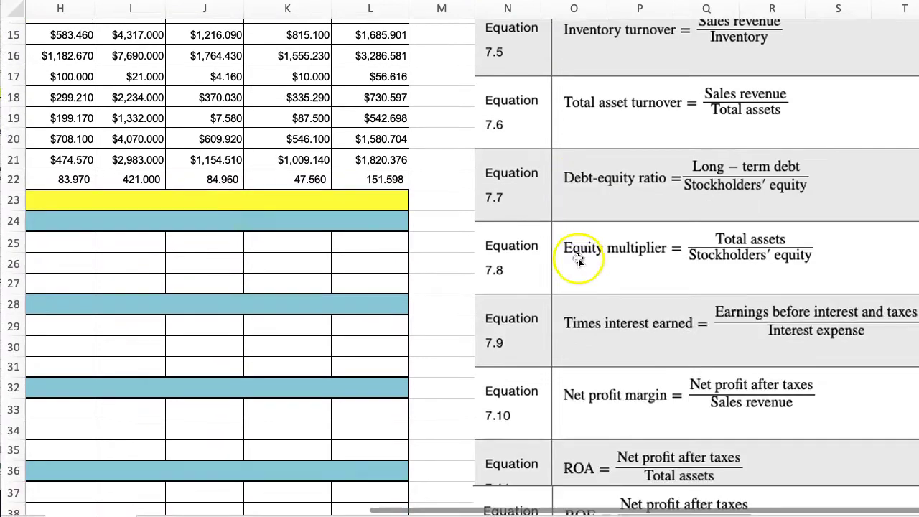
{"action": "scroll", "coordinate": [619, 239], "scroll_direction": "down", "scroll_amount": 6}
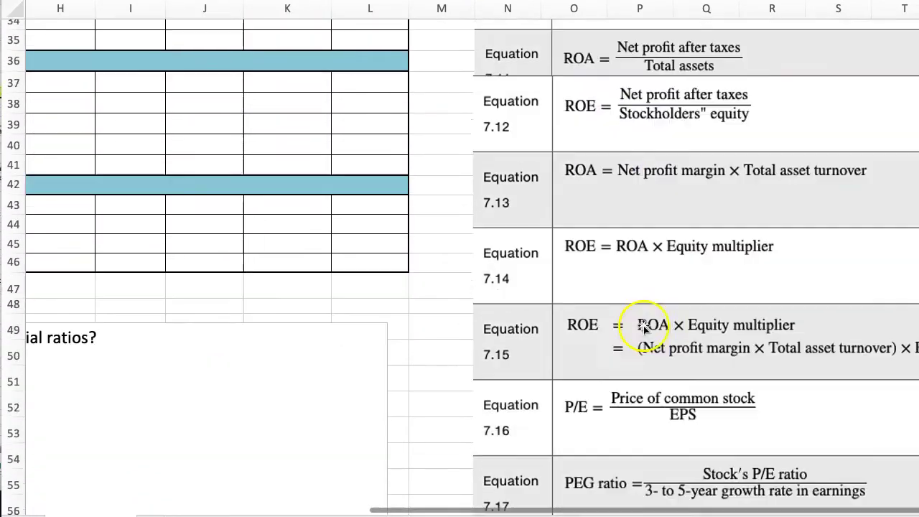
{"action": "scroll", "coordinate": [641, 337], "scroll_direction": "up", "scroll_amount": 11}
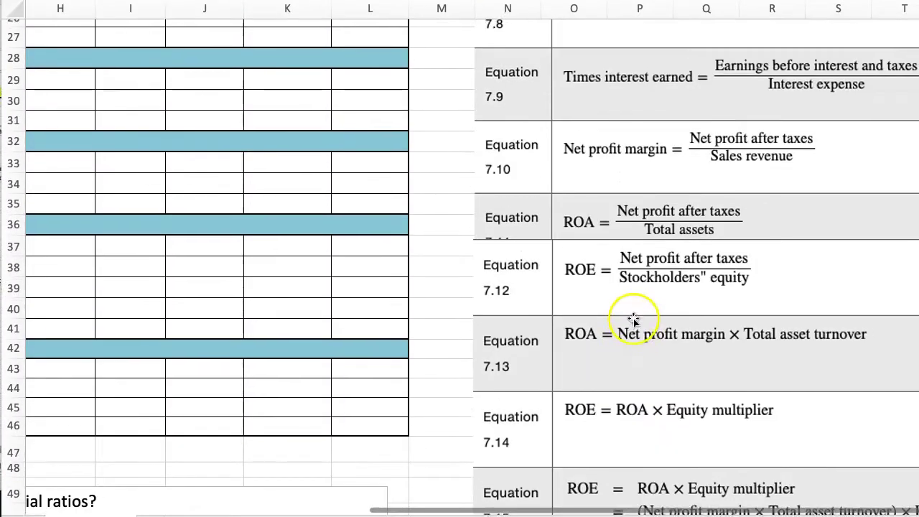
{"action": "scroll", "coordinate": [631, 311], "scroll_direction": "up", "scroll_amount": 3}
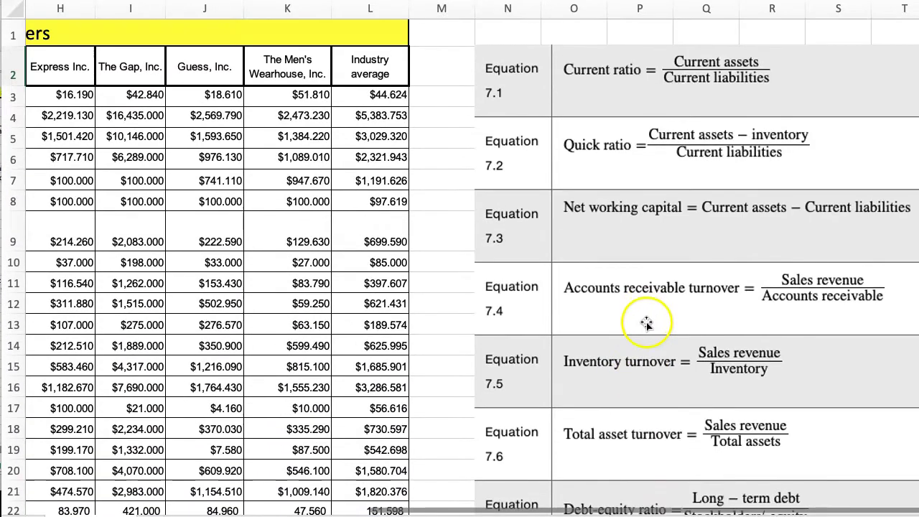
{"action": "scroll", "coordinate": [686, 511], "scroll_direction": "left", "scroll_amount": 8}
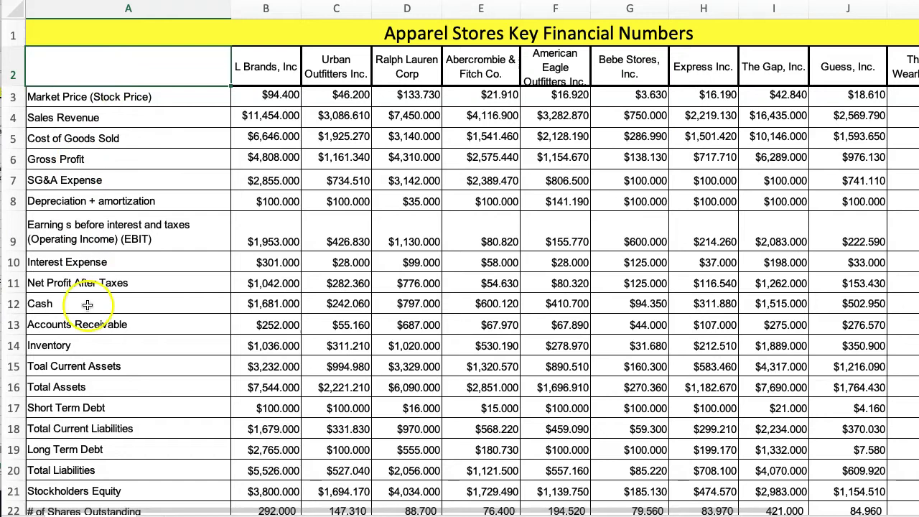
{"action": "scroll", "coordinate": [170, 326], "scroll_direction": "down", "scroll_amount": 5}
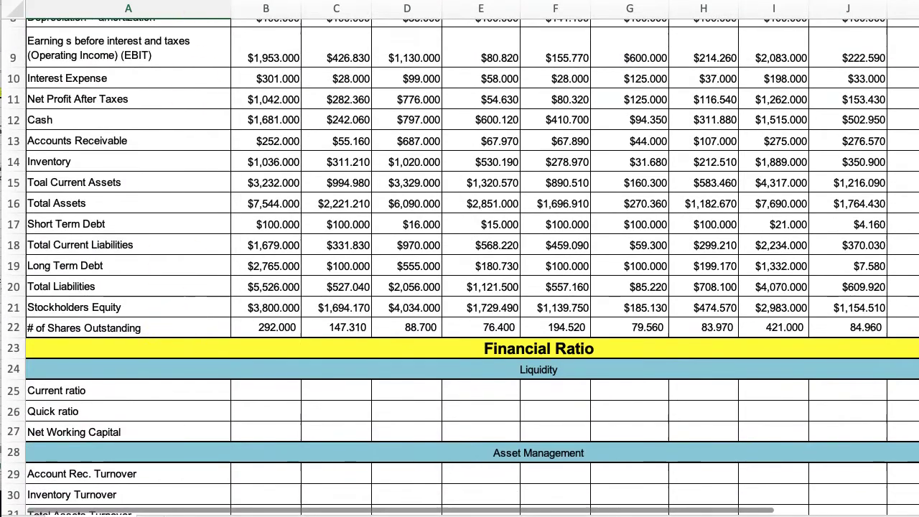
- Auto-fit column A, then every column of the worksheet, to its contents
{"action": "double_click", "coordinate": [229, 10]}
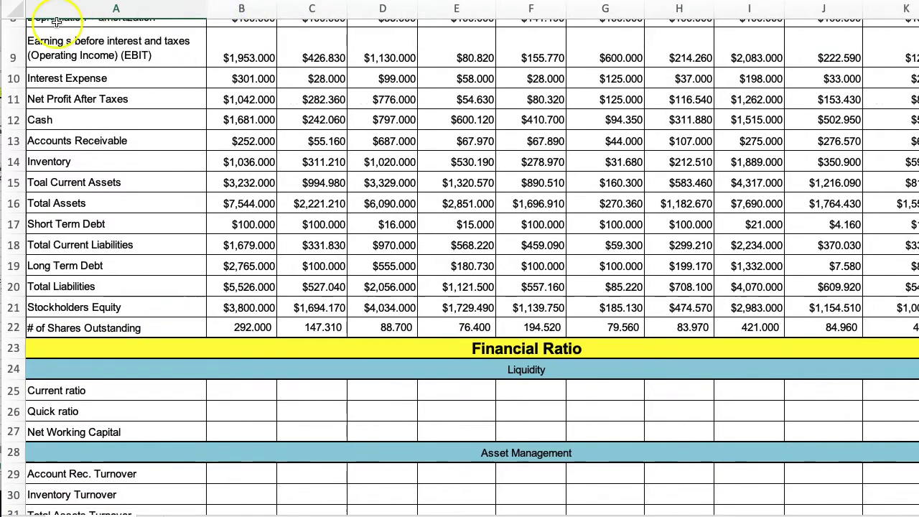
{"action": "left_click", "coordinate": [15, 9]}
{"action": "double_click", "coordinate": [206, 9]}
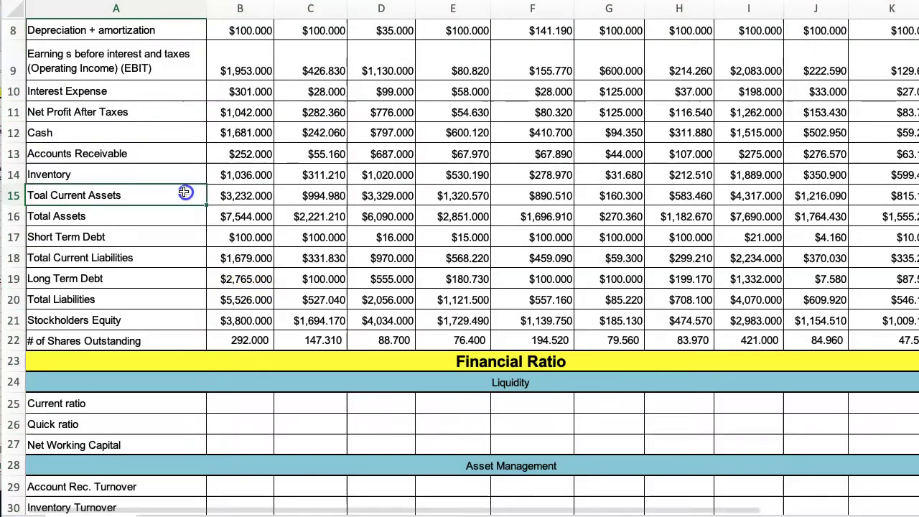
{"action": "left_click", "coordinate": [186, 192]}
- Move down to the Liquidity section and select B25 for the first current ratio
{"action": "scroll", "coordinate": [266, 248], "scroll_direction": "up", "scroll_amount": 5}
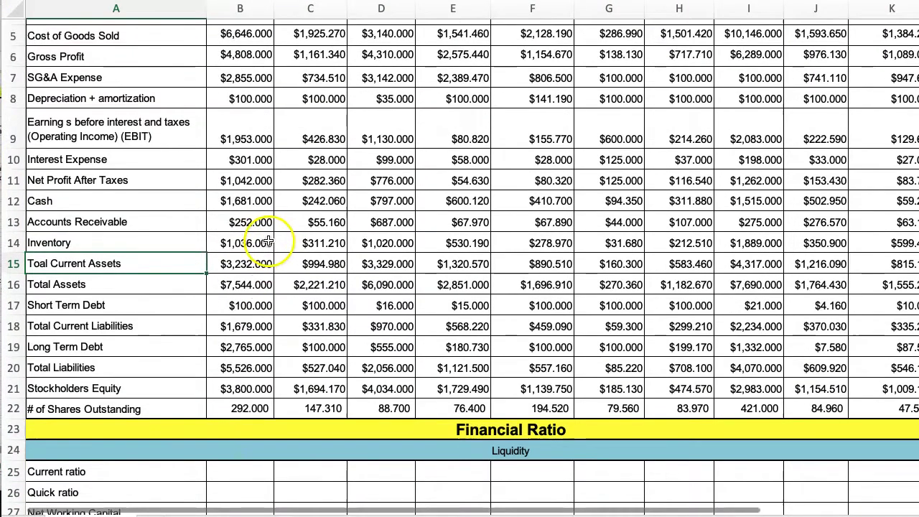
{"action": "scroll", "coordinate": [316, 297], "scroll_direction": "down", "scroll_amount": 2}
{"action": "scroll", "coordinate": [316, 297], "scroll_direction": "down", "scroll_amount": 7}
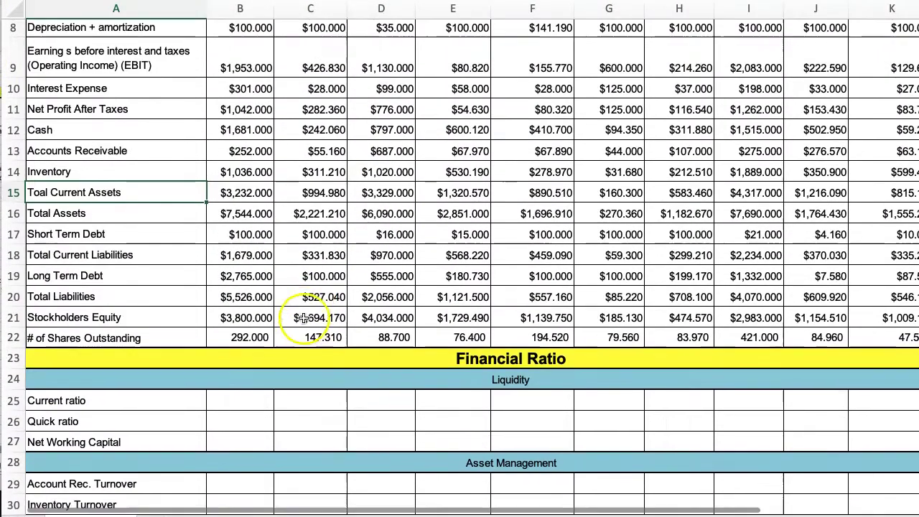
{"action": "scroll", "coordinate": [238, 352], "scroll_direction": "down", "scroll_amount": 2}
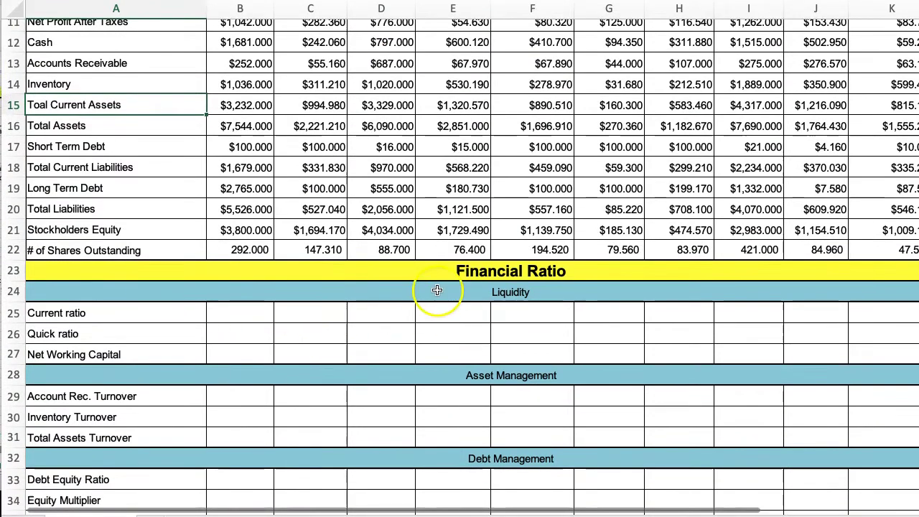
{"action": "scroll", "coordinate": [437, 290], "scroll_direction": "down", "scroll_amount": 3}
{"action": "scroll", "coordinate": [441, 280], "scroll_direction": "down", "scroll_amount": 2}
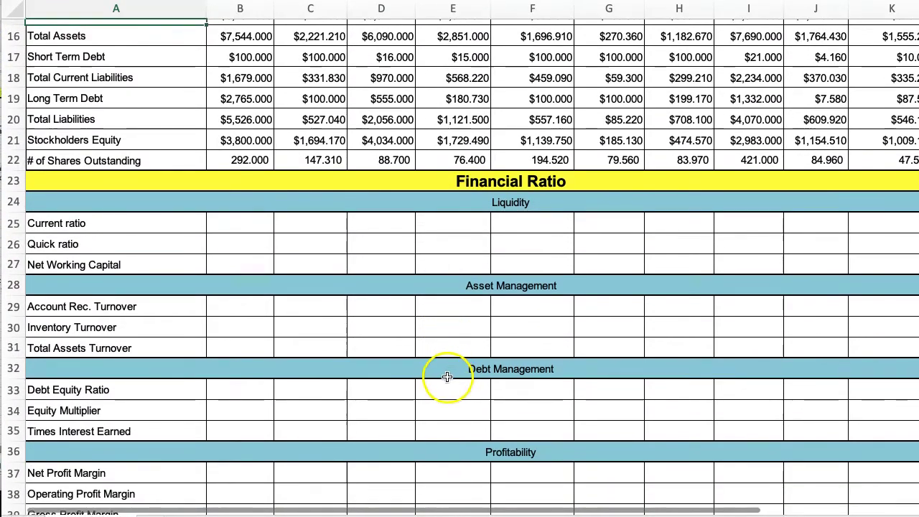
{"action": "scroll", "coordinate": [447, 377], "scroll_direction": "down", "scroll_amount": 3}
{"action": "scroll", "coordinate": [449, 380], "scroll_direction": "down", "scroll_amount": 3}
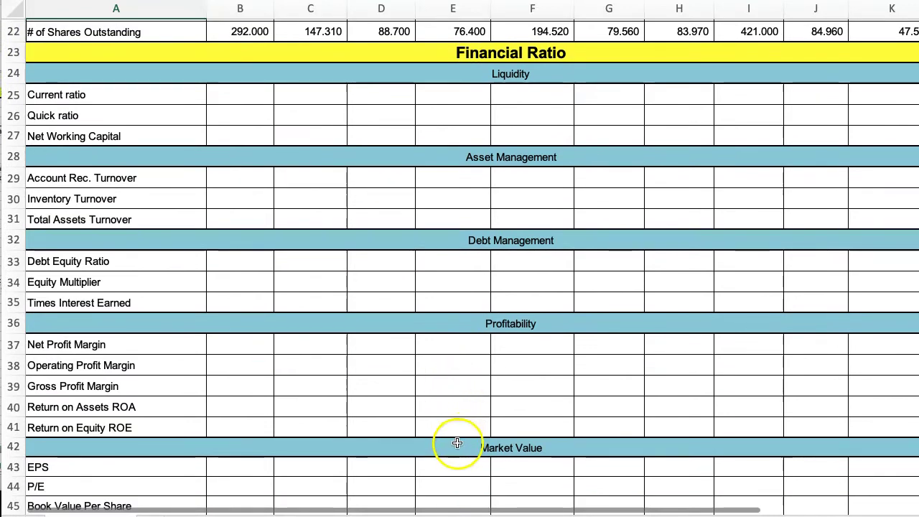
{"action": "scroll", "coordinate": [396, 380], "scroll_direction": "down", "scroll_amount": 3}
{"action": "scroll", "coordinate": [389, 377], "scroll_direction": "up", "scroll_amount": 10}
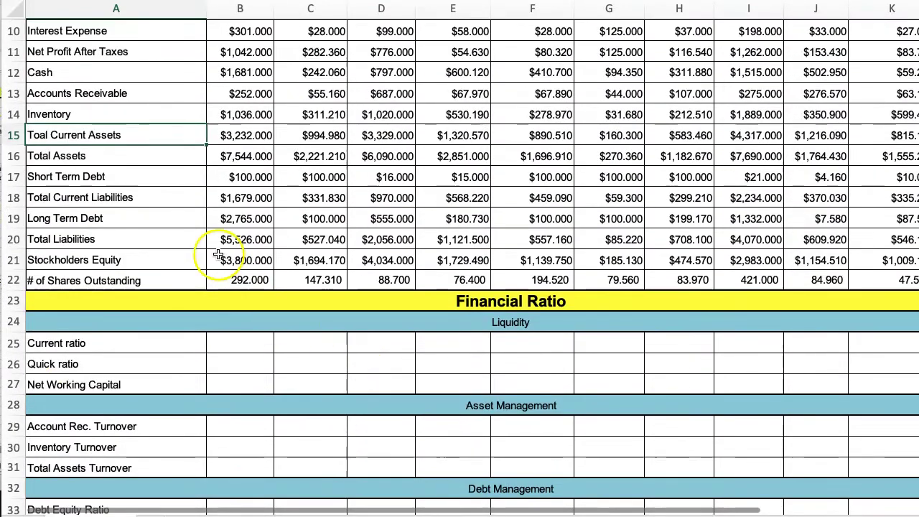
{"action": "left_click", "coordinate": [239, 343]}
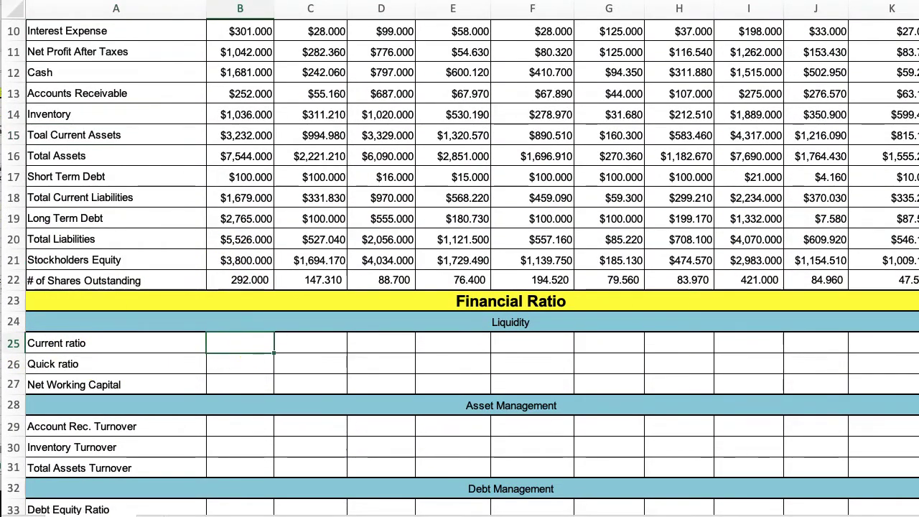
- Narrow column M to bring the Equations list beside the table, then return to column A
{"action": "scroll", "coordinate": [612, 500], "scroll_direction": "up", "scroll_amount": 1}
{"action": "scroll", "coordinate": [838, 506], "scroll_direction": "right", "scroll_amount": 5}
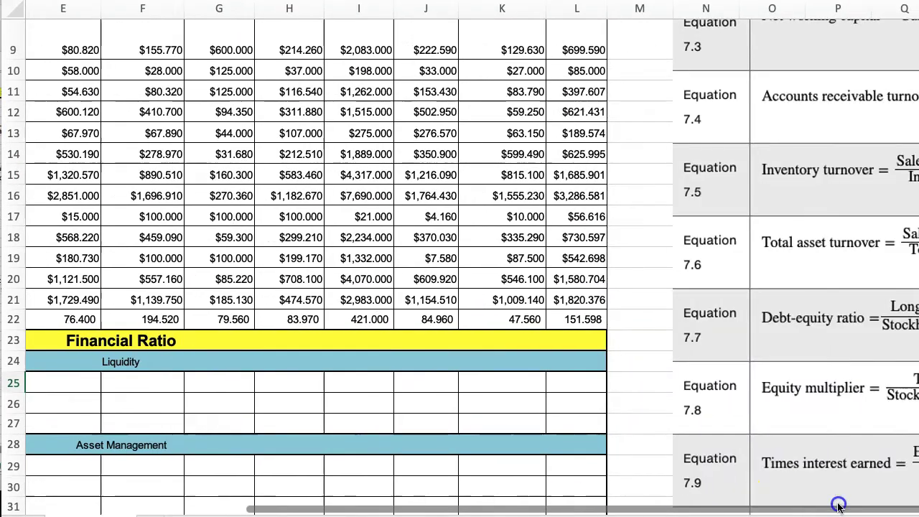
{"action": "scroll", "coordinate": [840, 263], "scroll_direction": "up", "scroll_amount": 3}
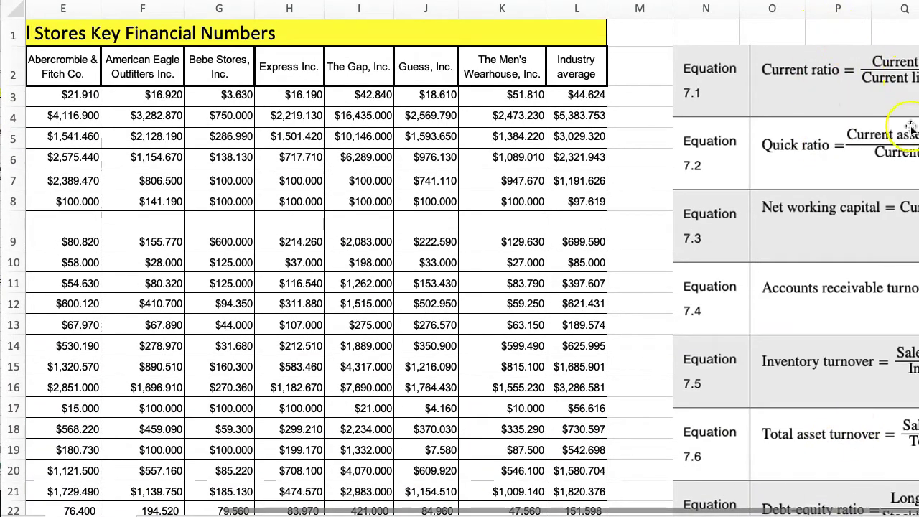
{"action": "left_click_drag", "start_coordinate": [671, 7], "coordinate": [631, 6]}
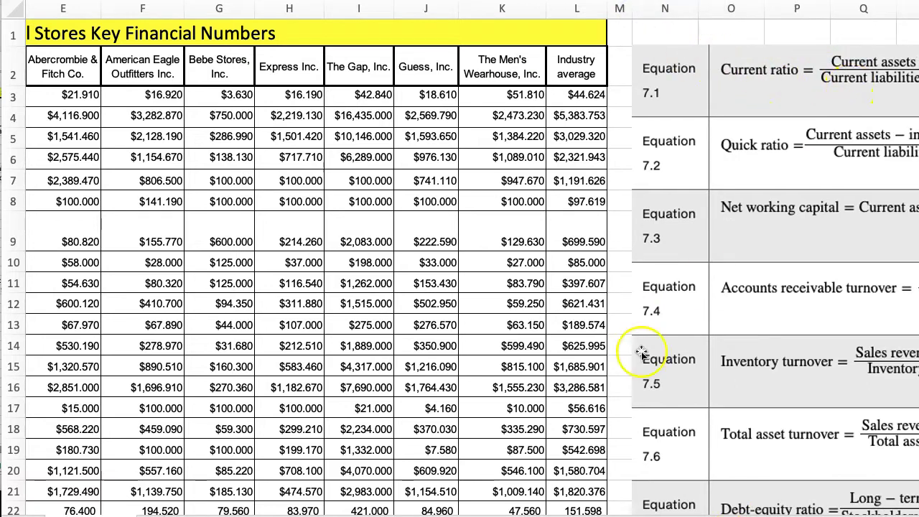
{"action": "left_click_drag", "start_coordinate": [237, 506], "coordinate": [74, 495]}
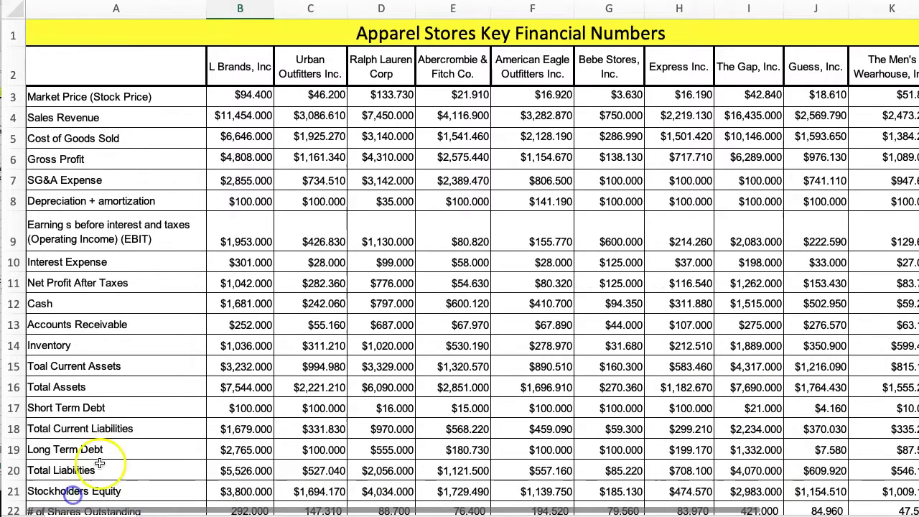
{"action": "scroll", "coordinate": [99, 463], "scroll_direction": "down", "scroll_amount": 5}
- Enter the current ratio +B15/B18 in B25, giving 1.92
{"action": "left_click", "coordinate": [228, 393]}
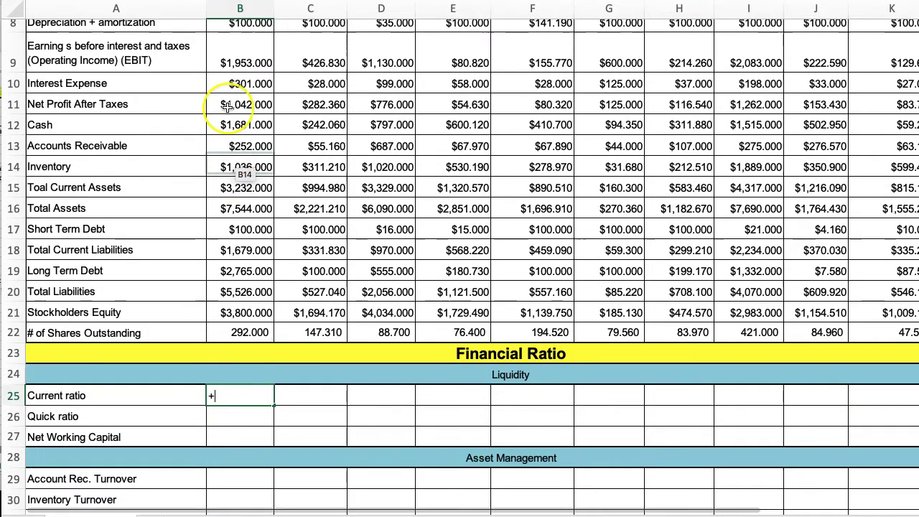
{"action": "type", "text": "+"}
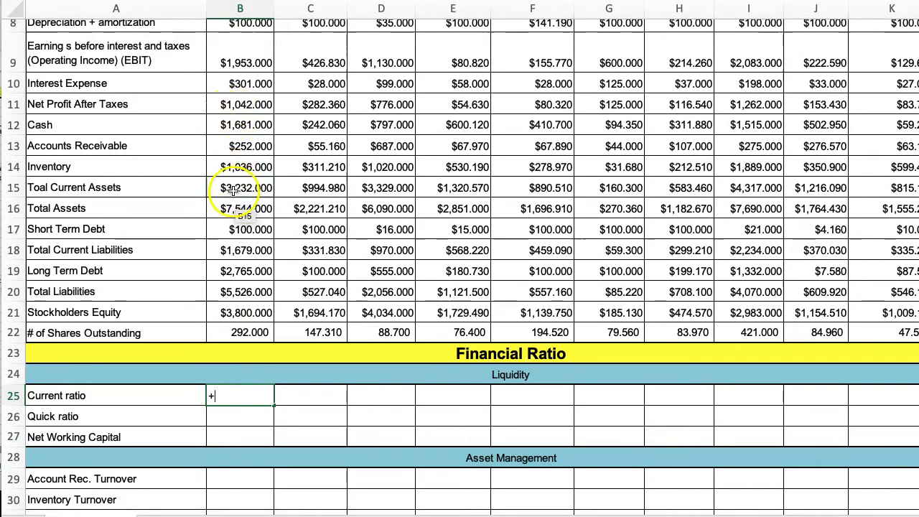
{"action": "left_click", "coordinate": [233, 188]}
{"action": "type", "text": "/"}
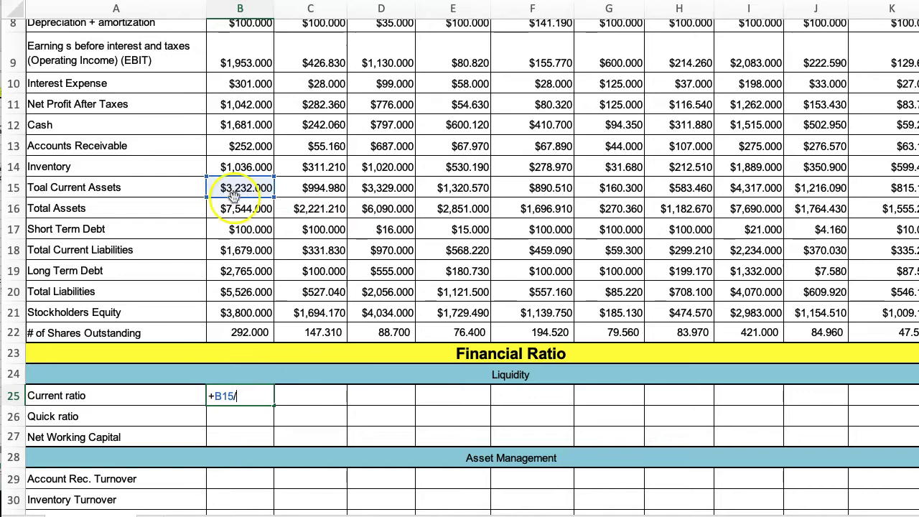
{"action": "left_click", "coordinate": [238, 249]}
{"action": "key", "text": "Return"}
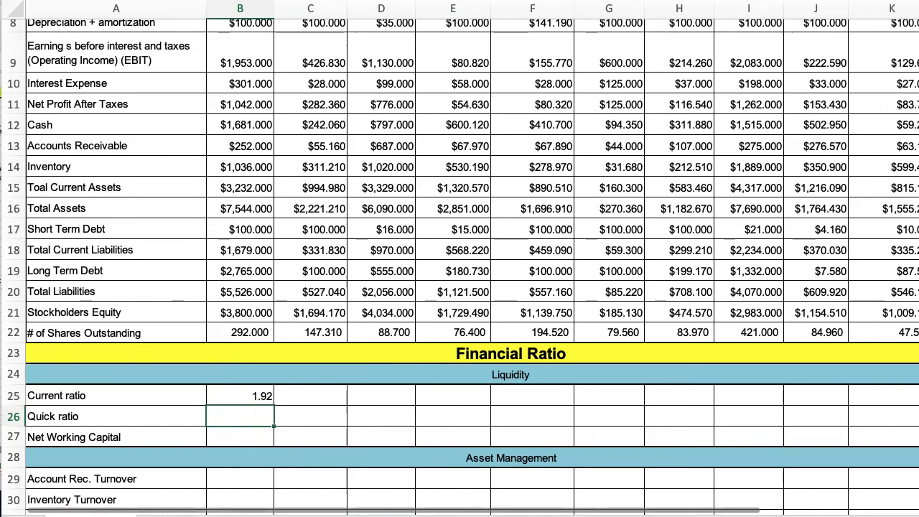
- Enter the quick ratio in B26 using B15, B14 and B18, giving 1.31
{"action": "left_click", "coordinate": [249, 415]}
{"action": "type", "text": "+"}
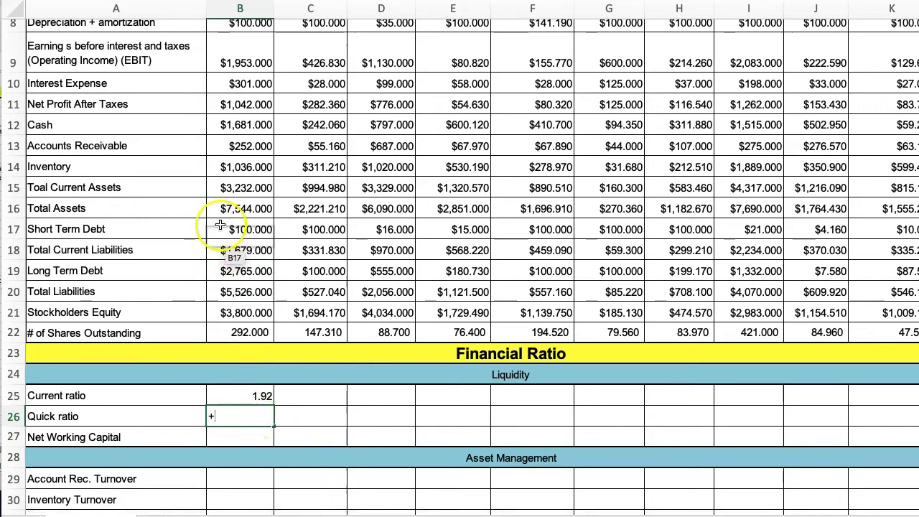
{"action": "left_click", "coordinate": [234, 185]}
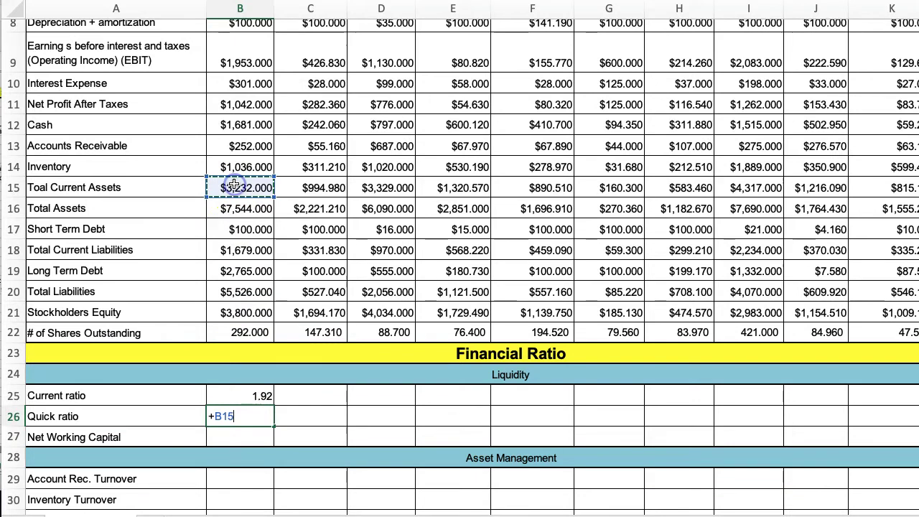
{"action": "left_click", "coordinate": [234, 164]}
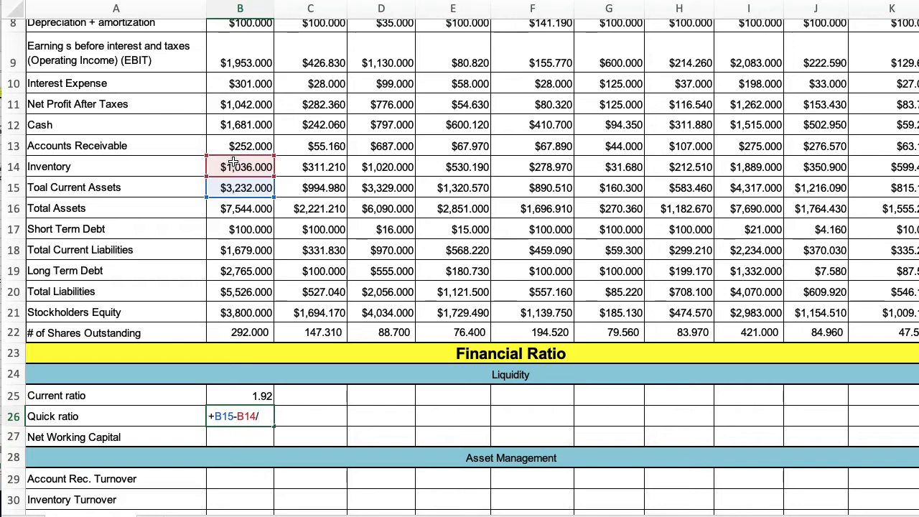
{"action": "left_click", "coordinate": [239, 250]}
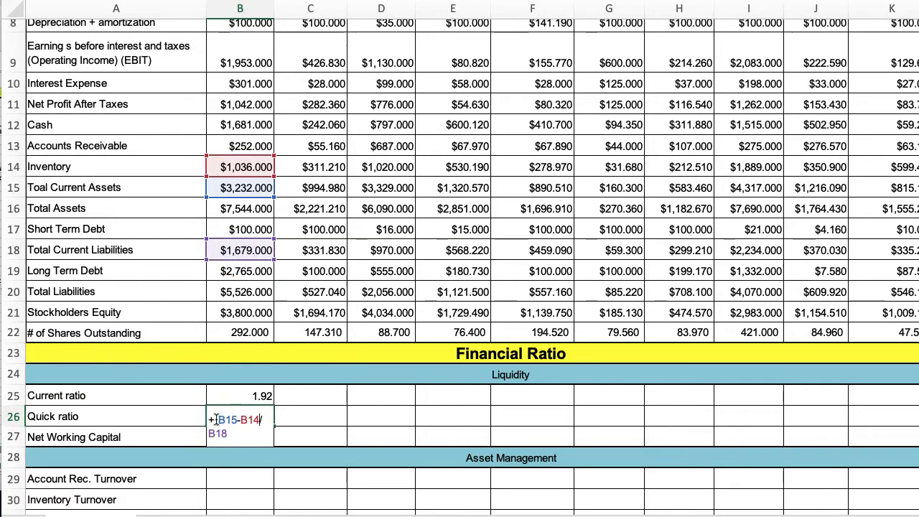
{"action": "key", "text": "Return"}
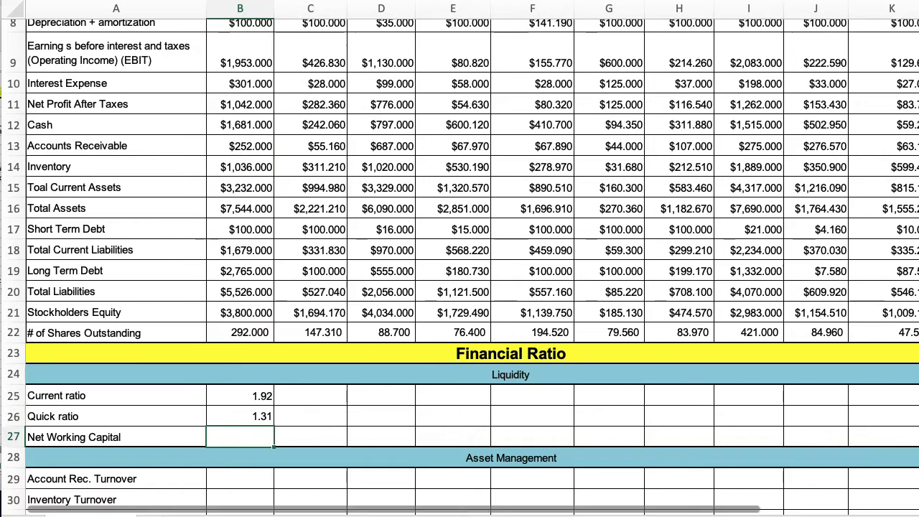
{"action": "left_click_drag", "start_coordinate": [478, 506], "coordinate": [784, 502]}
{"action": "scroll", "coordinate": [587, 235], "scroll_direction": "up", "scroll_amount": 3}
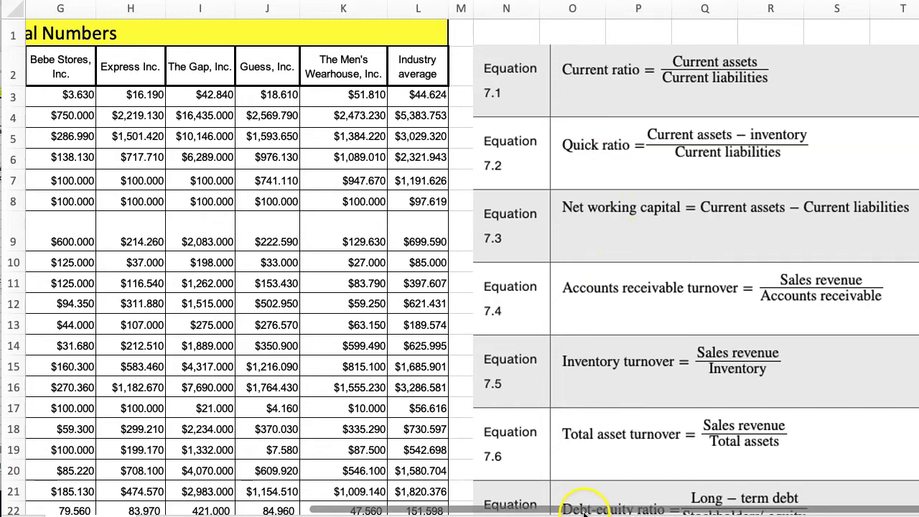
{"action": "left_click_drag", "start_coordinate": [584, 510], "coordinate": [290, 504]}
{"action": "scroll", "coordinate": [185, 379], "scroll_direction": "down", "scroll_amount": 3}
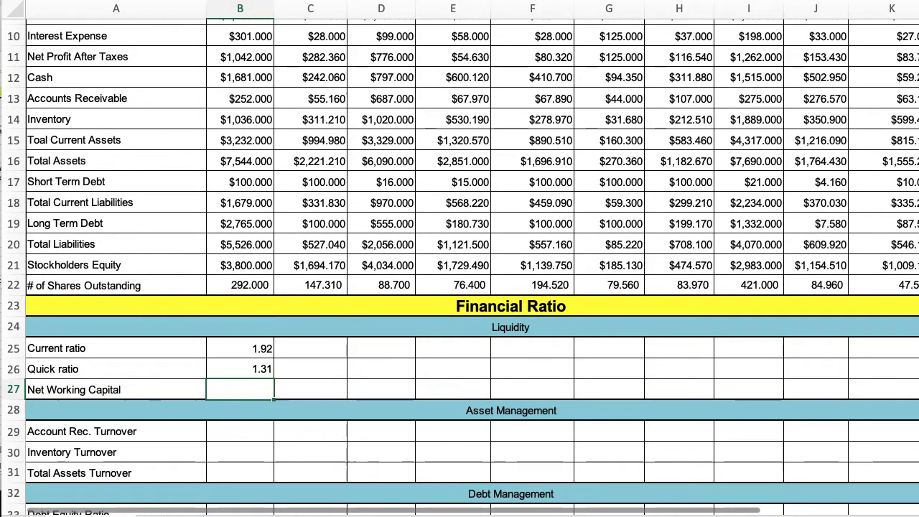
{"action": "left_click_drag", "start_coordinate": [441, 506], "coordinate": [681, 507]}
{"action": "scroll", "coordinate": [655, 302], "scroll_direction": "up", "scroll_amount": 5}
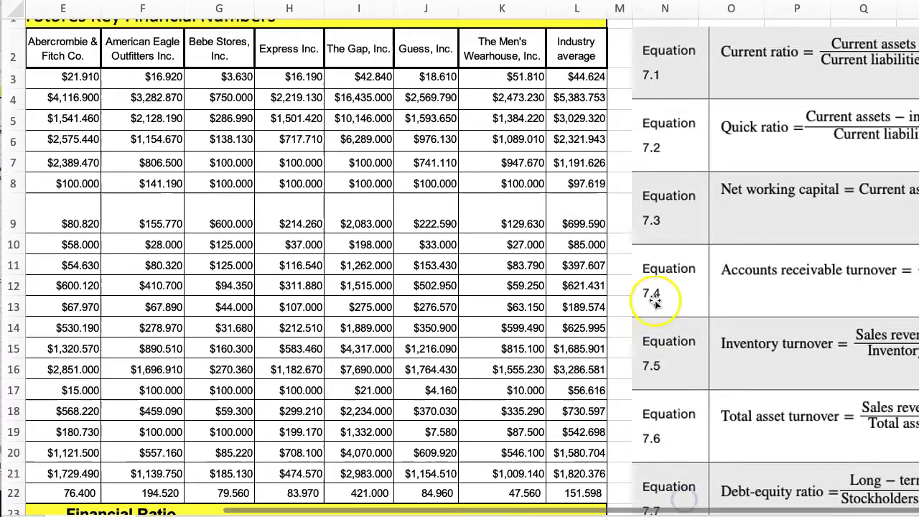
{"action": "scroll", "coordinate": [654, 302], "scroll_direction": "up", "scroll_amount": 1}
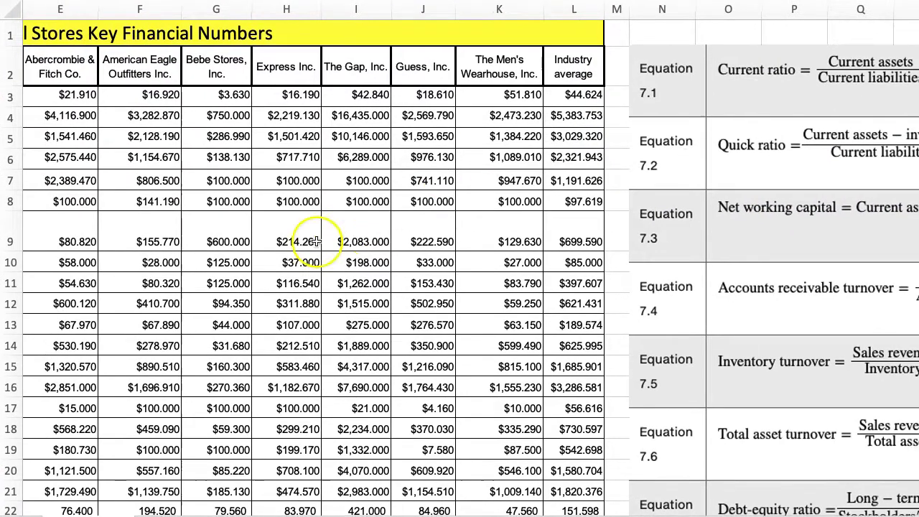
{"action": "scroll", "coordinate": [316, 241], "scroll_direction": "down", "scroll_amount": 4}
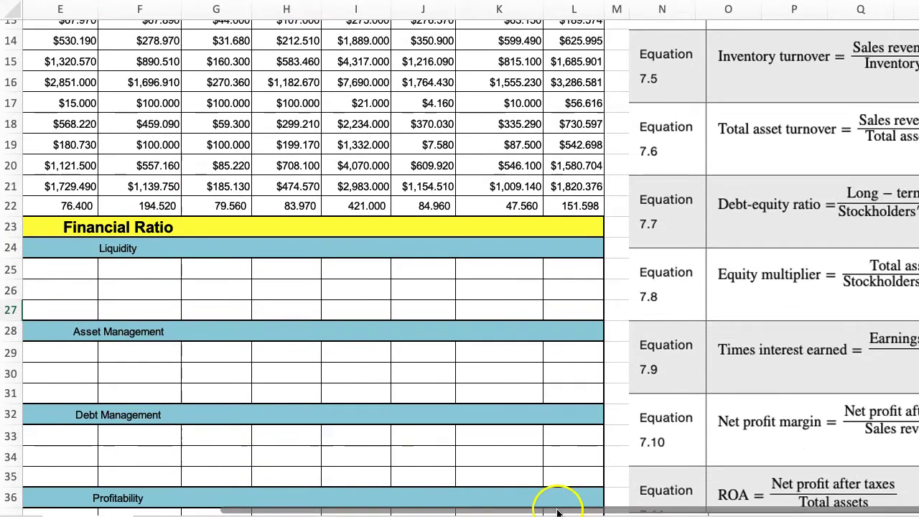
{"action": "scroll", "coordinate": [557, 502], "scroll_direction": "left", "scroll_amount": 5}
- Build the formula +B15-B18 in B27, correcting a misplaced reference, so it shows $1,553
{"action": "type", "text": "+"}
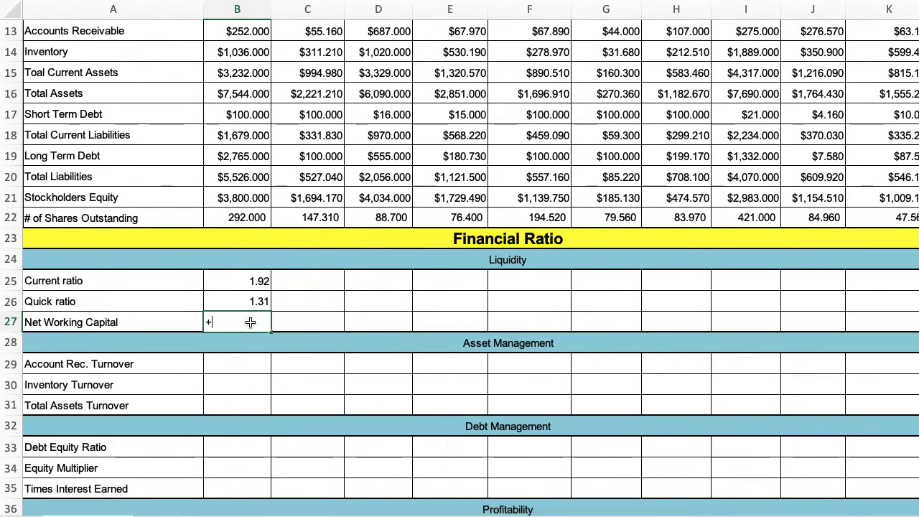
{"action": "scroll", "coordinate": [240, 287], "scroll_direction": "up", "scroll_amount": 3}
{"action": "scroll", "coordinate": [236, 284], "scroll_direction": "up", "scroll_amount": 1}
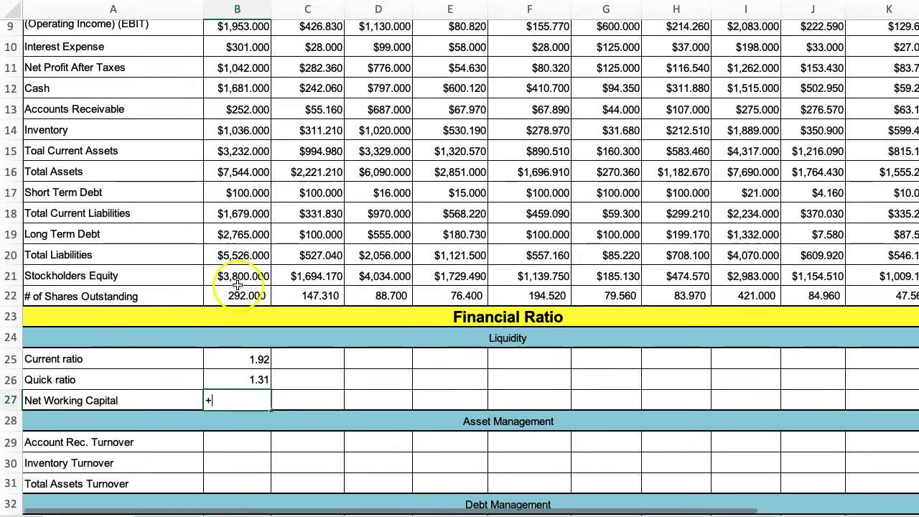
{"action": "left_click", "coordinate": [237, 237]}
{"action": "type", "text": "-"}
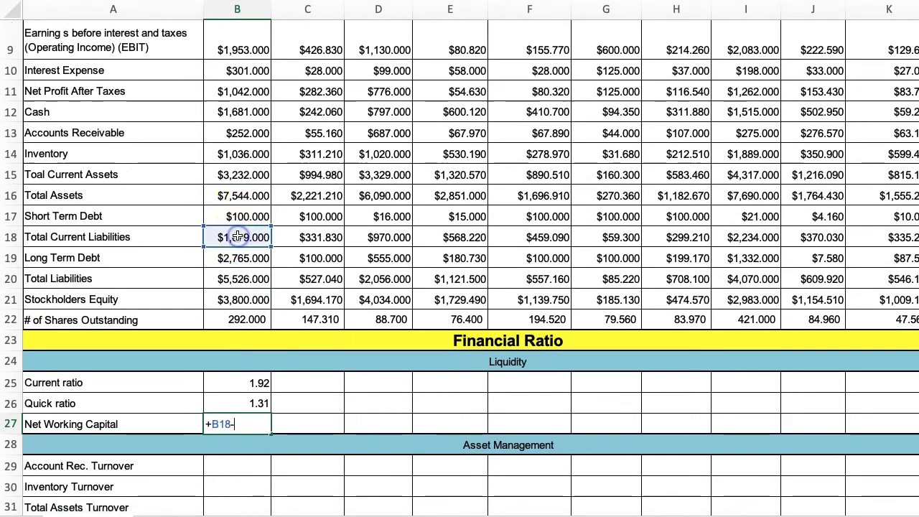
{"action": "key", "text": "BackSpace"}
{"action": "key", "text": "BackSpace"}
{"action": "key", "text": "BackSpace"}
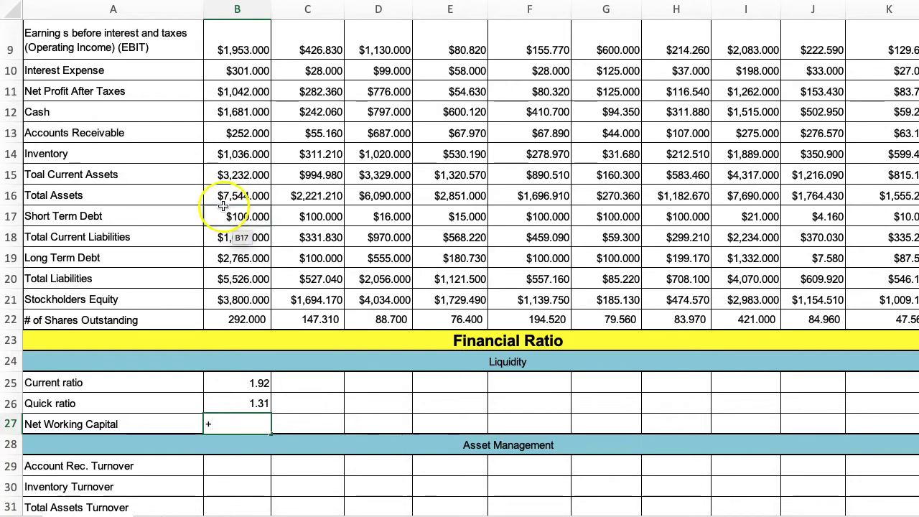
{"action": "left_click", "coordinate": [220, 174]}
{"action": "left_click", "coordinate": [217, 239]}
{"action": "left_click", "coordinate": [219, 236]}
{"action": "key", "text": "Return"}
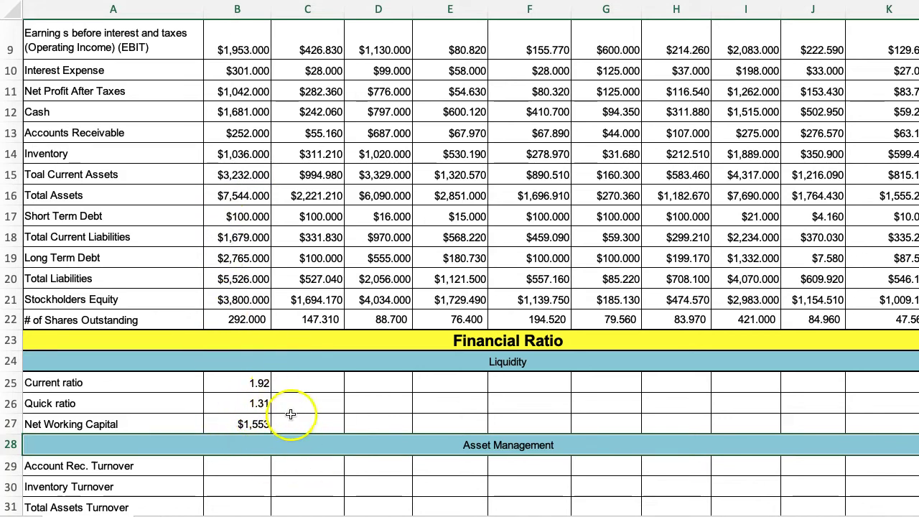
{"action": "scroll", "coordinate": [280, 406], "scroll_direction": "down", "scroll_amount": 2}
- Scroll around the ratio rows and back to columns A–K to review L Brands' 1.92, 1.31 and $1,553
{"action": "left_click", "coordinate": [233, 376]}
{"action": "left_click", "coordinate": [228, 416]}
{"action": "scroll", "coordinate": [229, 450], "scroll_direction": "down", "scroll_amount": 2}
{"action": "scroll", "coordinate": [230, 431], "scroll_direction": "down", "scroll_amount": 2}
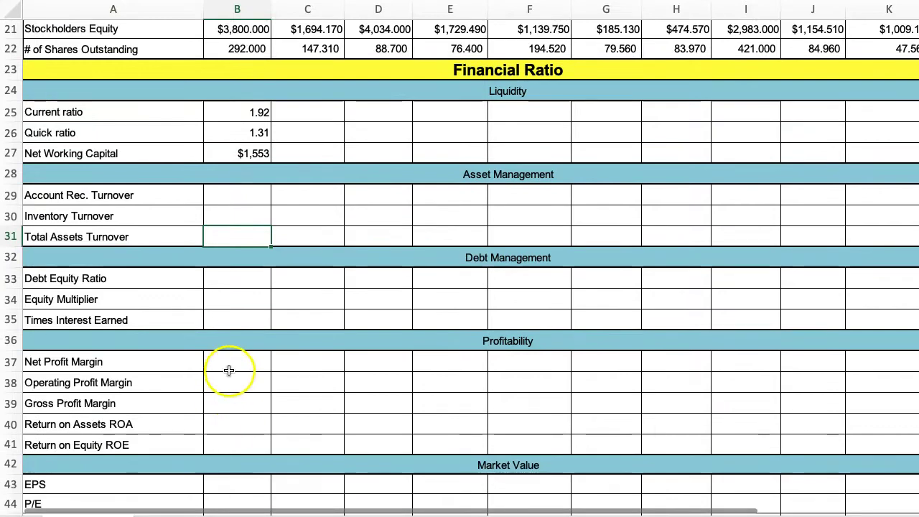
{"action": "scroll", "coordinate": [234, 388], "scroll_direction": "down", "scroll_amount": 3}
{"action": "scroll", "coordinate": [243, 427], "scroll_direction": "up", "scroll_amount": 7}
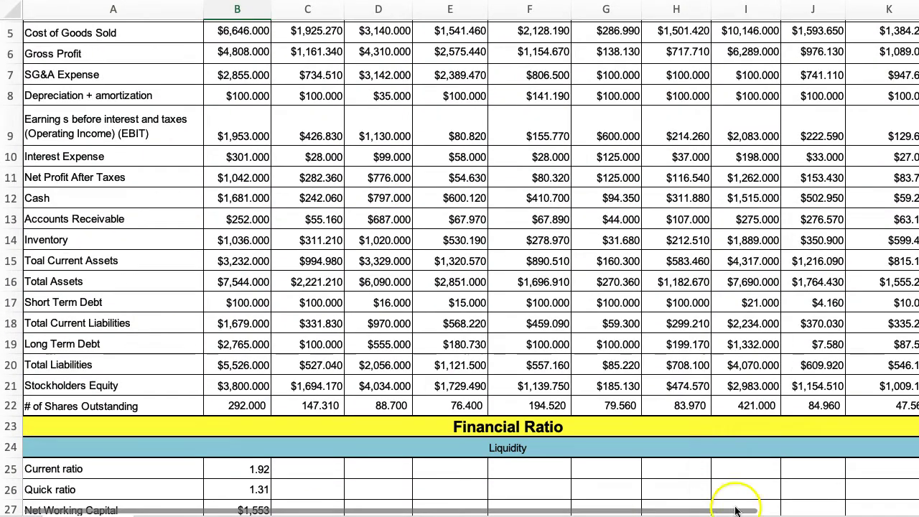
{"action": "scroll", "coordinate": [733, 511], "scroll_direction": "up", "scroll_amount": 1}
{"action": "scroll", "coordinate": [732, 511], "scroll_direction": "right", "scroll_amount": 6}
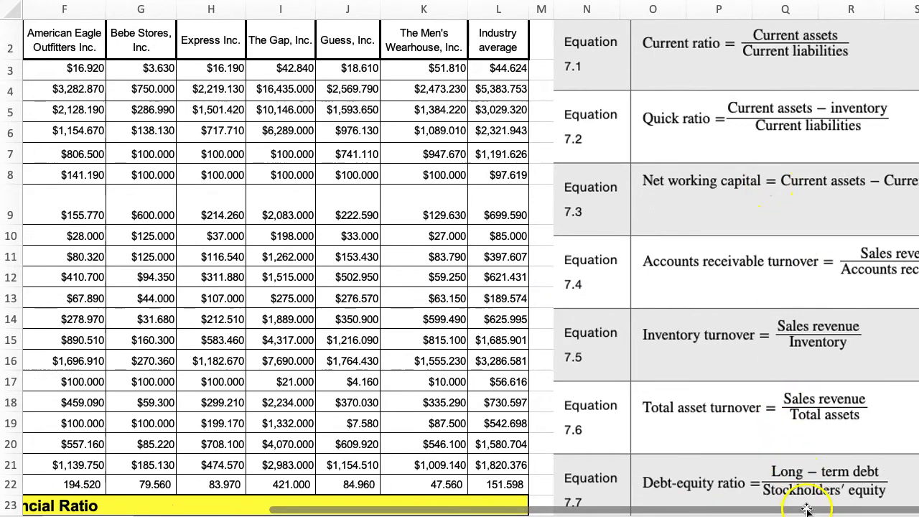
{"action": "scroll", "coordinate": [692, 480], "scroll_direction": "left", "scroll_amount": 5}
{"action": "scroll", "coordinate": [334, 359], "scroll_direction": "down", "scroll_amount": 3}
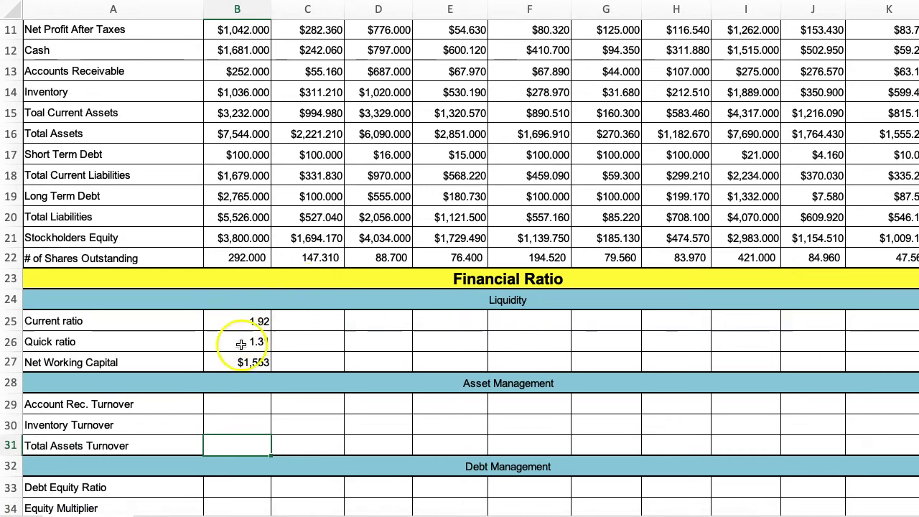
{"action": "scroll", "coordinate": [245, 361], "scroll_direction": "down", "scroll_amount": 3}
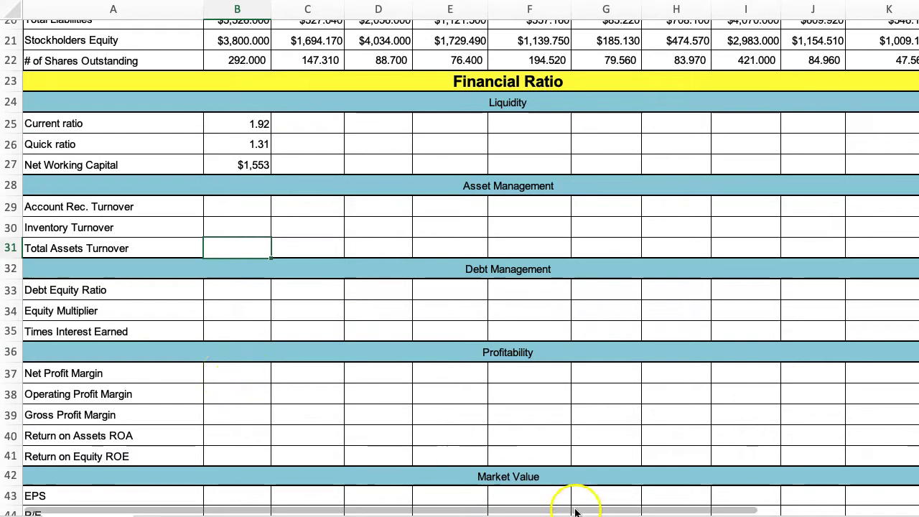
{"action": "left_click_drag", "start_coordinate": [563, 504], "coordinate": [790, 502]}
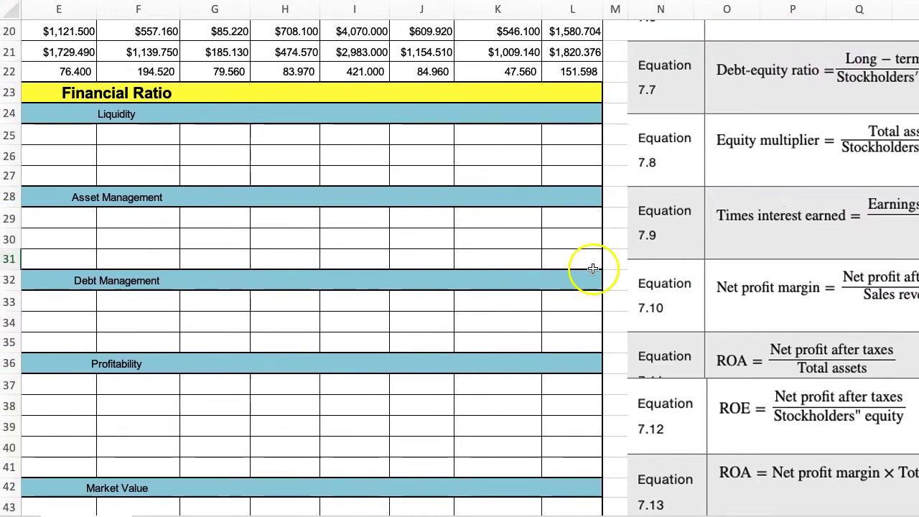
{"action": "left_click_drag", "start_coordinate": [820, 502], "coordinate": [420, 502]}
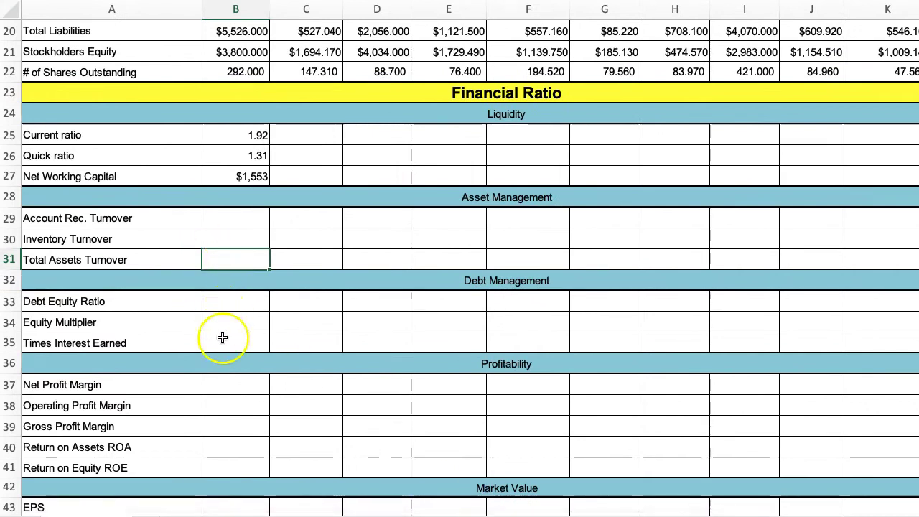
- Enter B37's net profit margin from Net Profit After Taxes in B11, giving 9.10%
{"action": "left_click", "coordinate": [219, 388]}
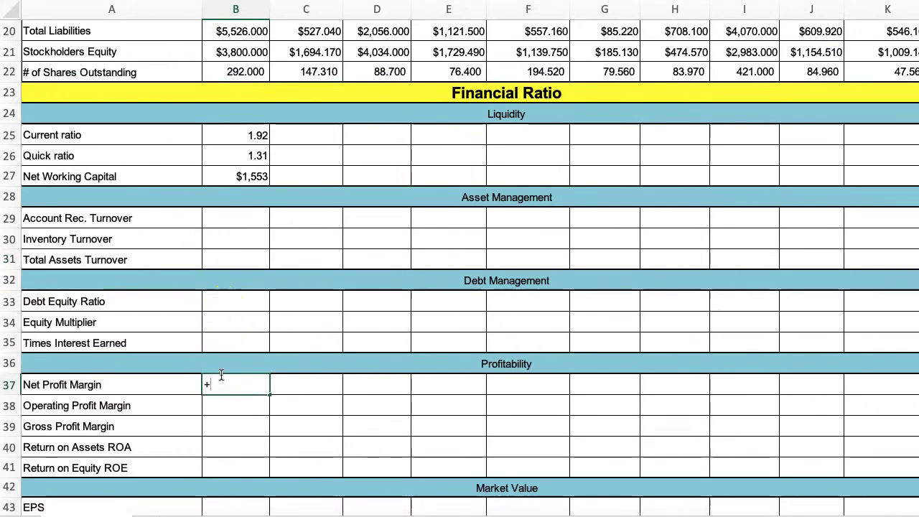
{"action": "type", "text": "+"}
{"action": "scroll", "coordinate": [221, 374], "scroll_direction": "up", "scroll_amount": 5}
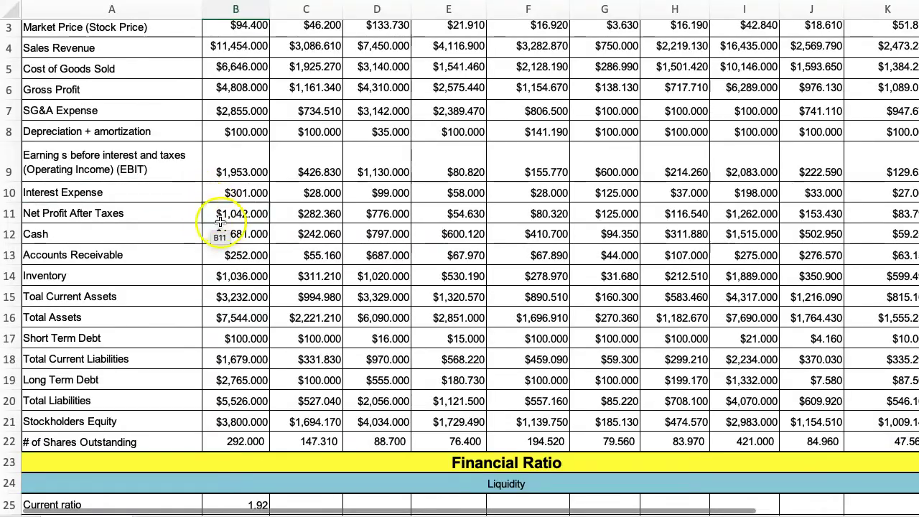
{"action": "scroll", "coordinate": [215, 230], "scroll_direction": "up", "scroll_amount": 1}
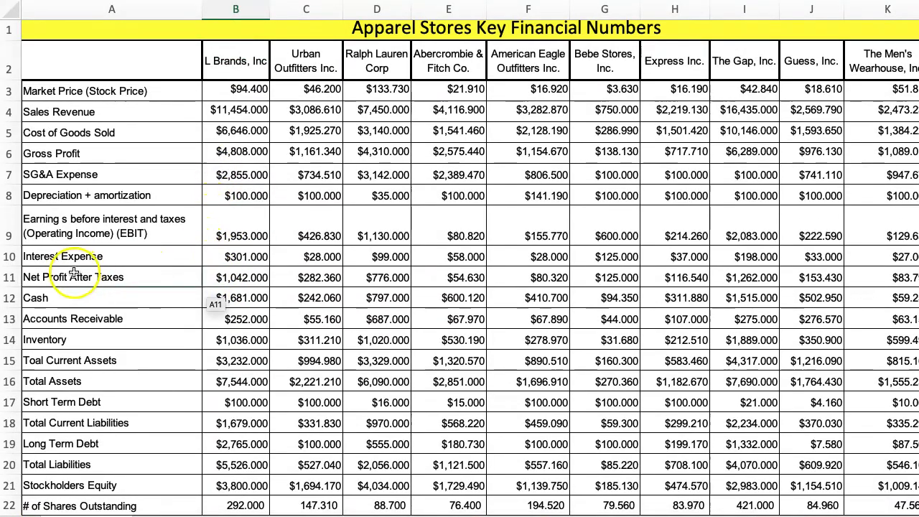
{"action": "left_click", "coordinate": [218, 279]}
{"action": "key", "text": "ctrl+c"}
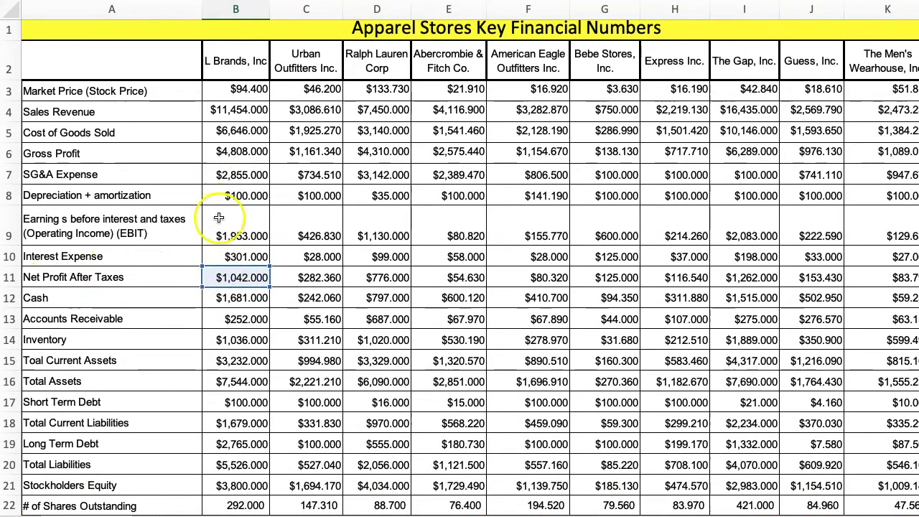
{"action": "scroll", "coordinate": [227, 113], "scroll_direction": "down", "scroll_amount": 5}
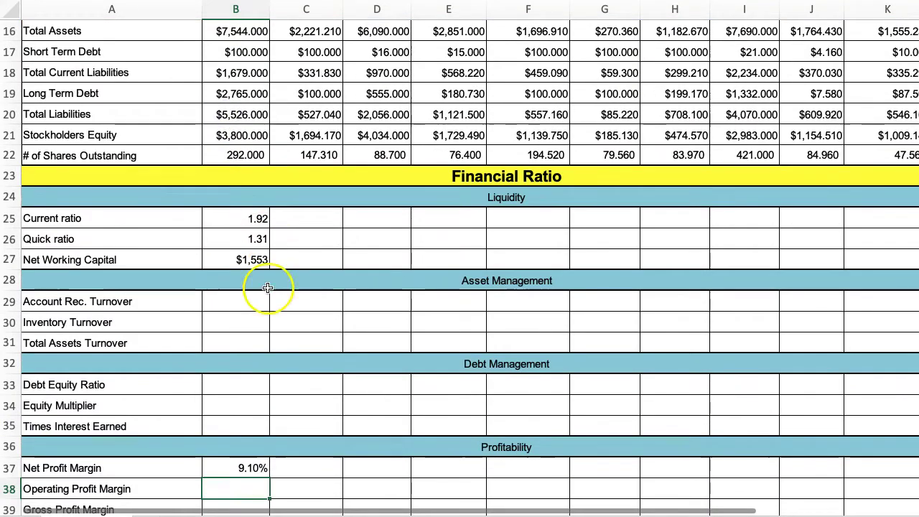
{"action": "left_click", "coordinate": [228, 459]}
{"action": "scroll", "coordinate": [223, 441], "scroll_direction": "down", "scroll_amount": 1}
{"action": "left_click", "coordinate": [215, 378]}
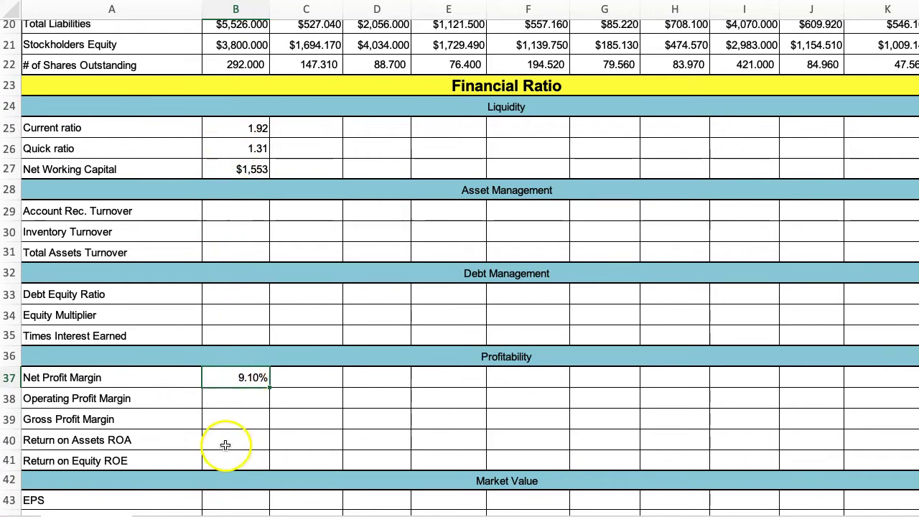
{"action": "scroll", "coordinate": [226, 445], "scroll_direction": "down", "scroll_amount": 2}
{"action": "scroll", "coordinate": [227, 430], "scroll_direction": "up", "scroll_amount": 1}
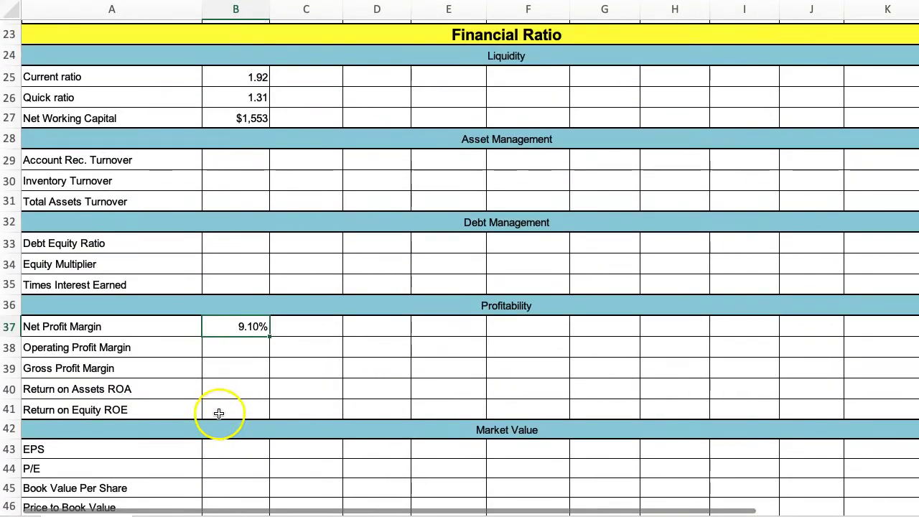
{"action": "scroll", "coordinate": [224, 392], "scroll_direction": "up", "scroll_amount": 3}
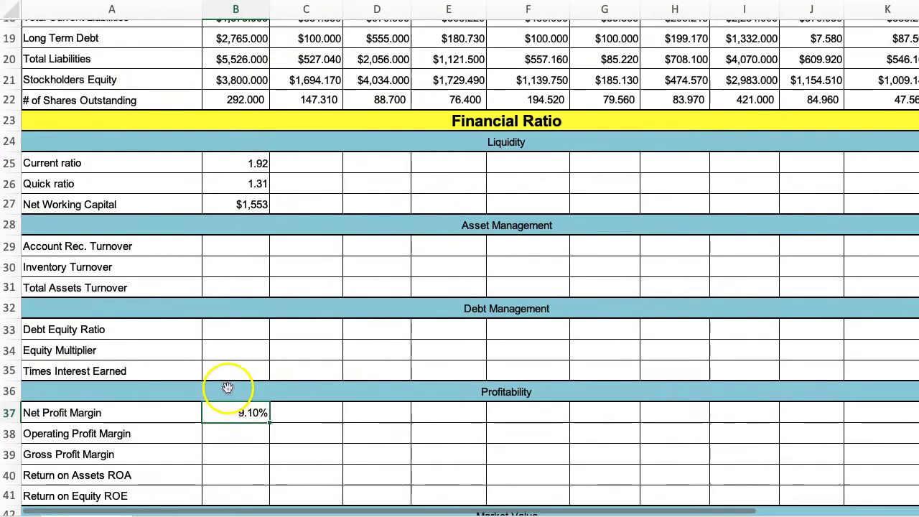
{"action": "scroll", "coordinate": [266, 402], "scroll_direction": "up", "scroll_amount": 2}
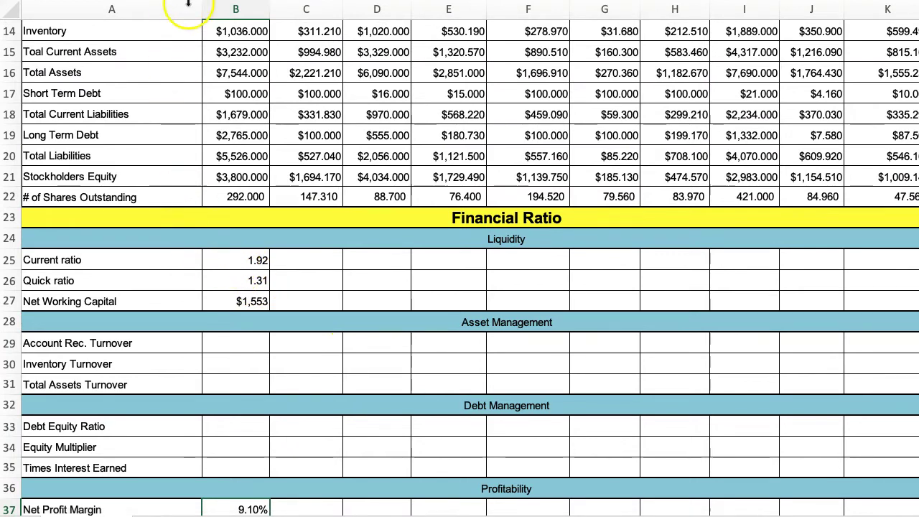
- Narrow column A and fill B25:B27 right through column K for all ten companies
{"action": "left_click_drag", "start_coordinate": [201, 9], "coordinate": [151, 12]}
{"action": "left_click_drag", "start_coordinate": [197, 261], "coordinate": [864, 307]}
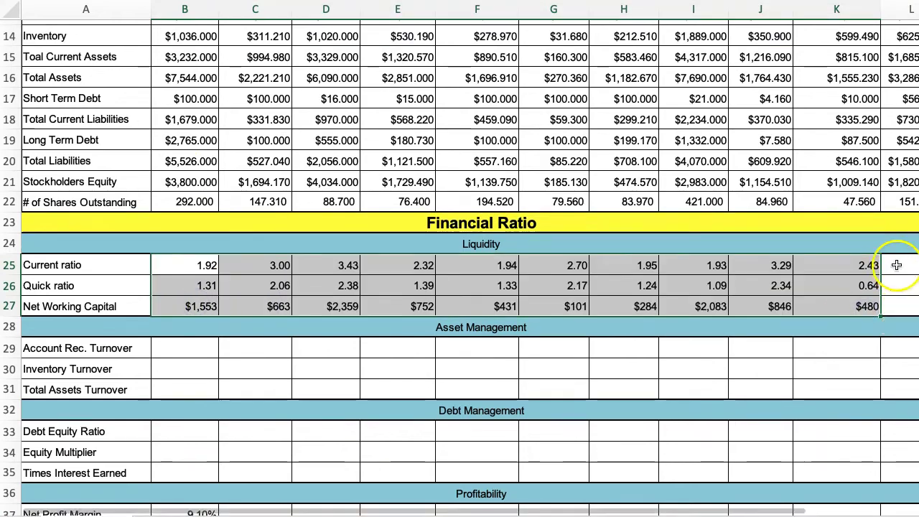
{"action": "scroll", "coordinate": [902, 290], "scroll_direction": "up", "scroll_amount": 5}
{"action": "scroll", "coordinate": [902, 291], "scroll_direction": "up", "scroll_amount": 1}
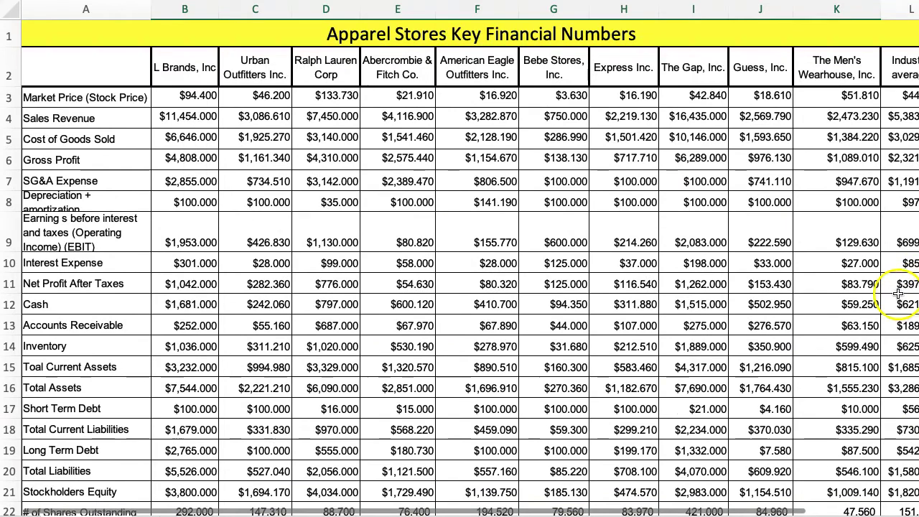
- Select the company-name row 2 and The Men's Wearhouse column K to check the filled ratios
{"action": "left_click", "coordinate": [11, 65]}
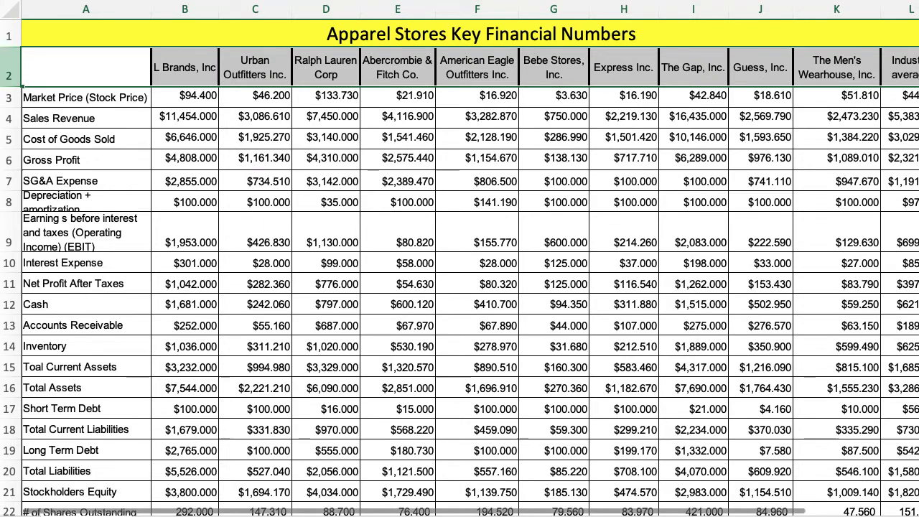
{"action": "scroll", "coordinate": [758, 266], "scroll_direction": "down", "scroll_amount": 2}
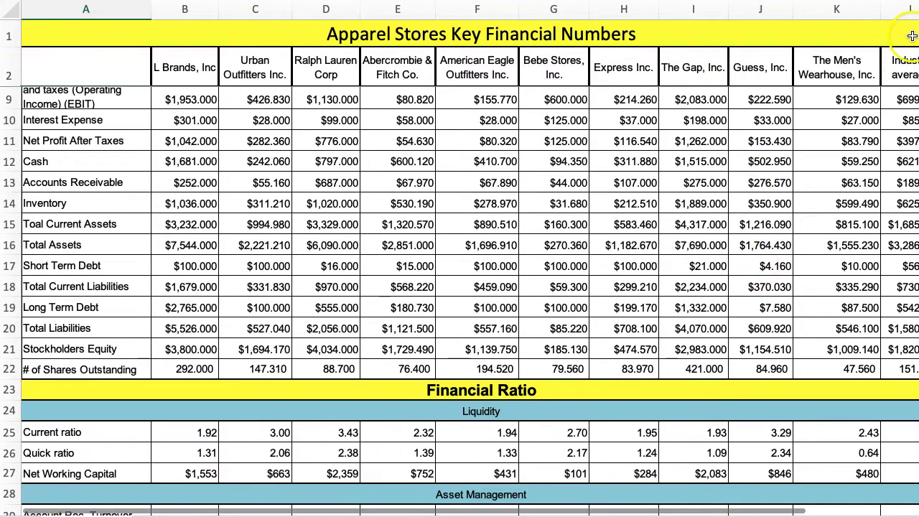
{"action": "left_click", "coordinate": [839, 8]}
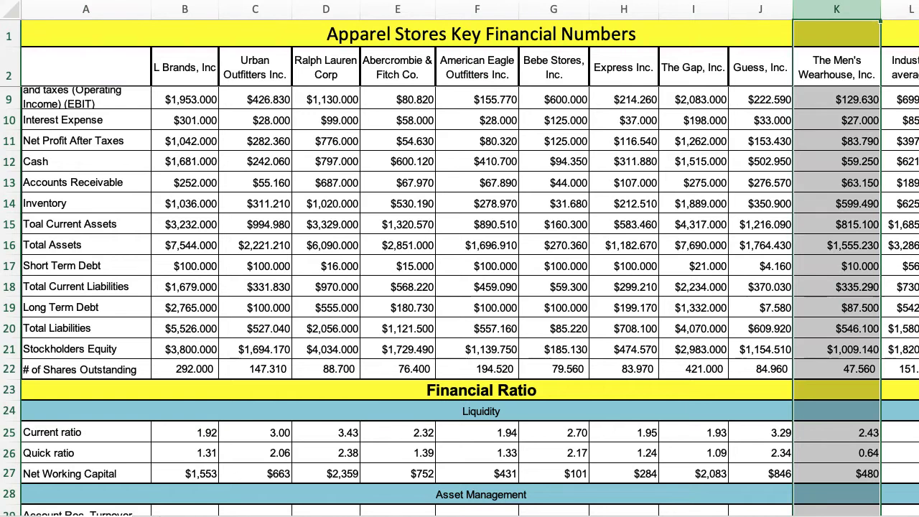
{"action": "scroll", "coordinate": [888, 336], "scroll_direction": "right", "scroll_amount": 1}
- Enter =AVERAGE(B25:K25) in L25 for an industry current ratio of 2.49
{"action": "scroll", "coordinate": [892, 396], "scroll_direction": "down", "scroll_amount": 2}
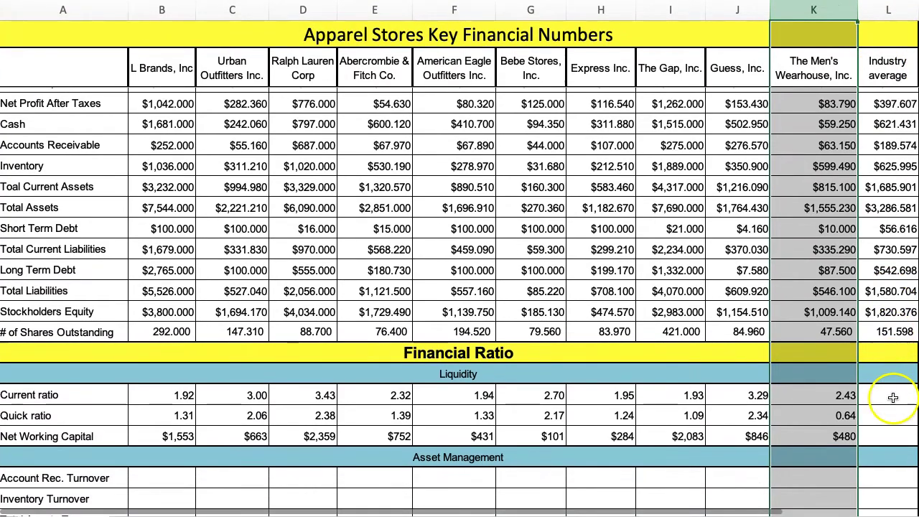
{"action": "left_click", "coordinate": [892, 397]}
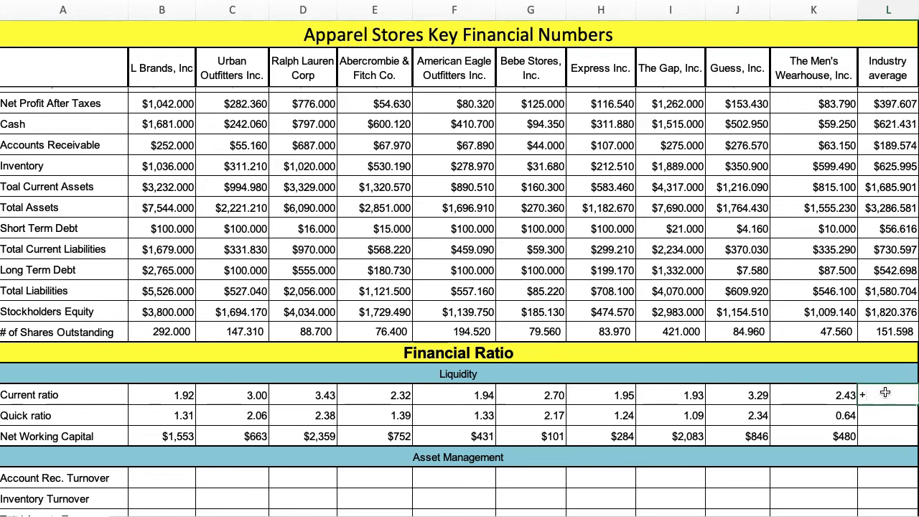
{"action": "type", "text": "=av"}
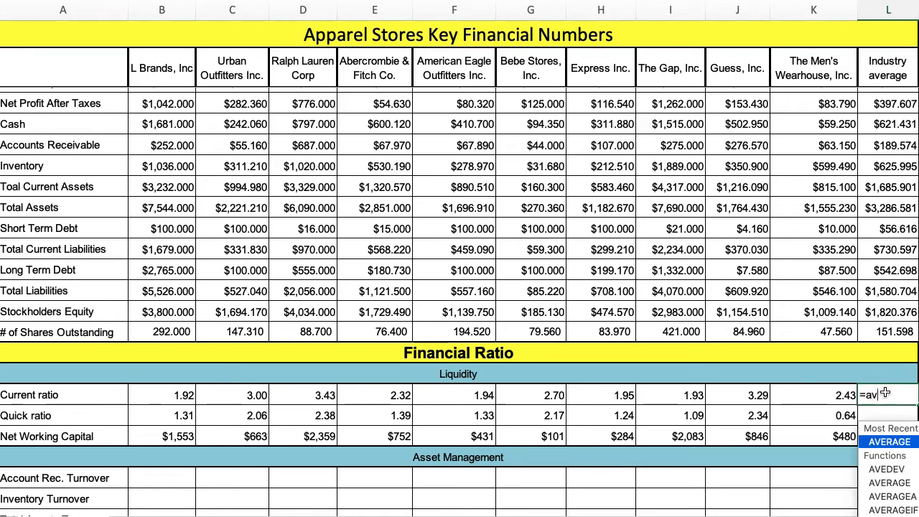
{"action": "double_click", "coordinate": [888, 446]}
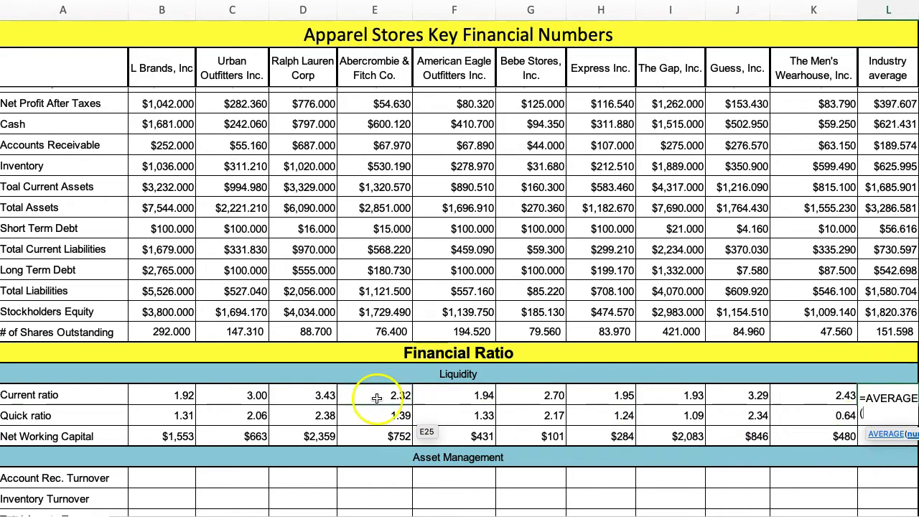
{"action": "left_click_drag", "start_coordinate": [131, 395], "coordinate": [804, 393]}
{"action": "key", "text": "Return"}
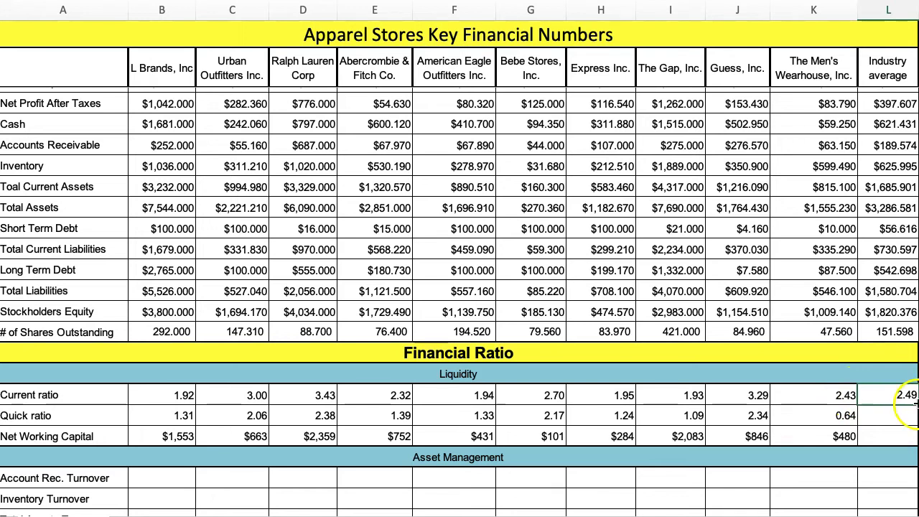
- Fill the average down to L27 and copy K27's currency format onto it, showing $955
{"action": "left_click_drag", "start_coordinate": [915, 439], "coordinate": [915, 441]}
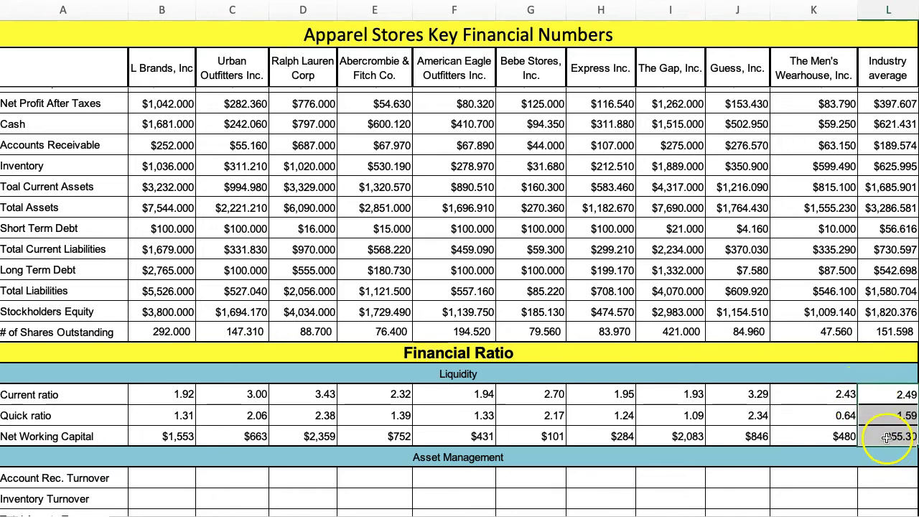
{"action": "left_click", "coordinate": [799, 438]}
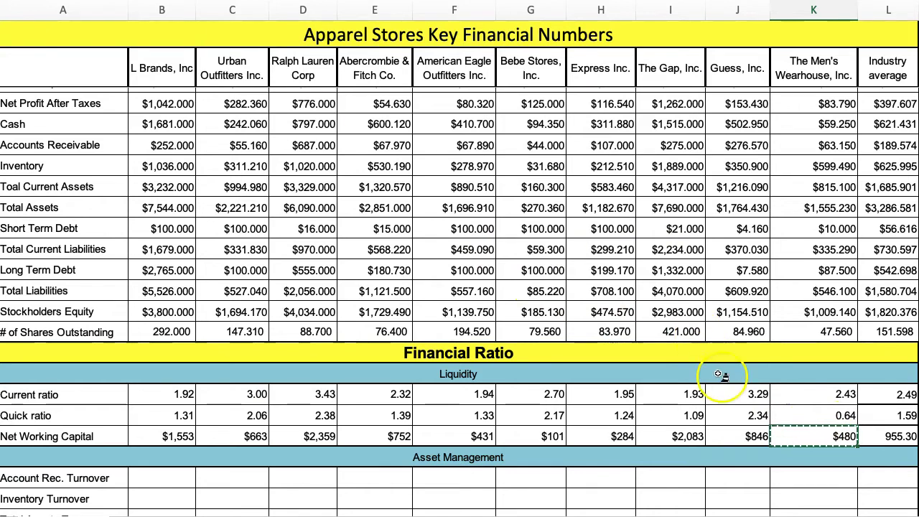
{"action": "left_click", "coordinate": [893, 435]}
{"action": "left_click", "coordinate": [775, 401]}
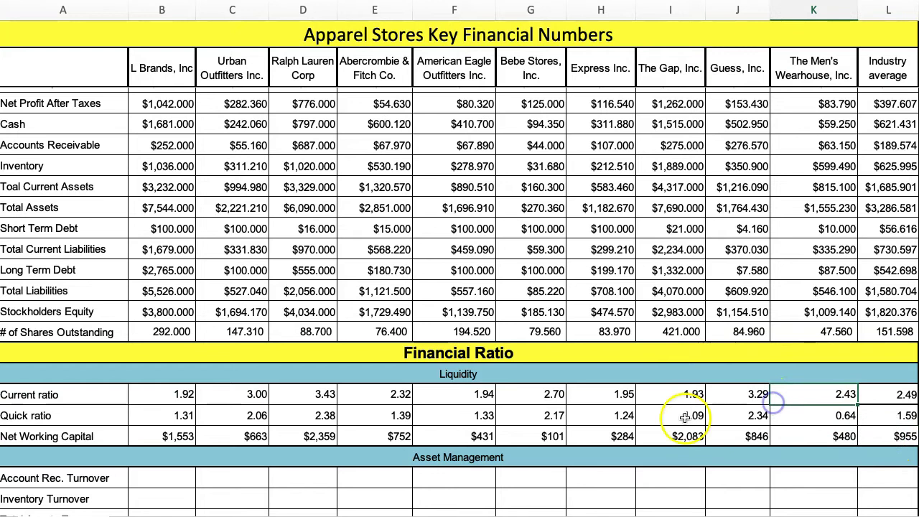
- Change "is" to "has" in the first question about the best set of financial ratios
{"action": "scroll", "coordinate": [592, 407], "scroll_direction": "down", "scroll_amount": 2}
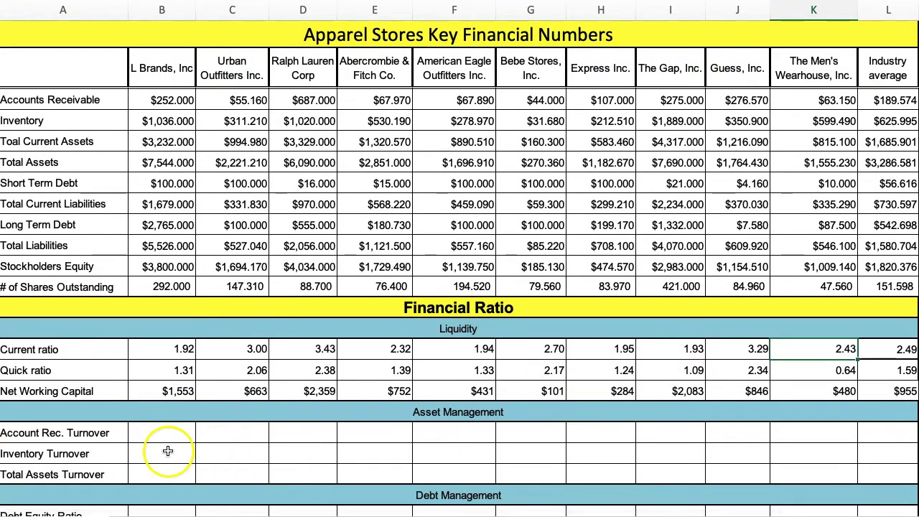
{"action": "scroll", "coordinate": [216, 397], "scroll_direction": "down", "scroll_amount": 4}
{"action": "scroll", "coordinate": [216, 396], "scroll_direction": "down", "scroll_amount": 9}
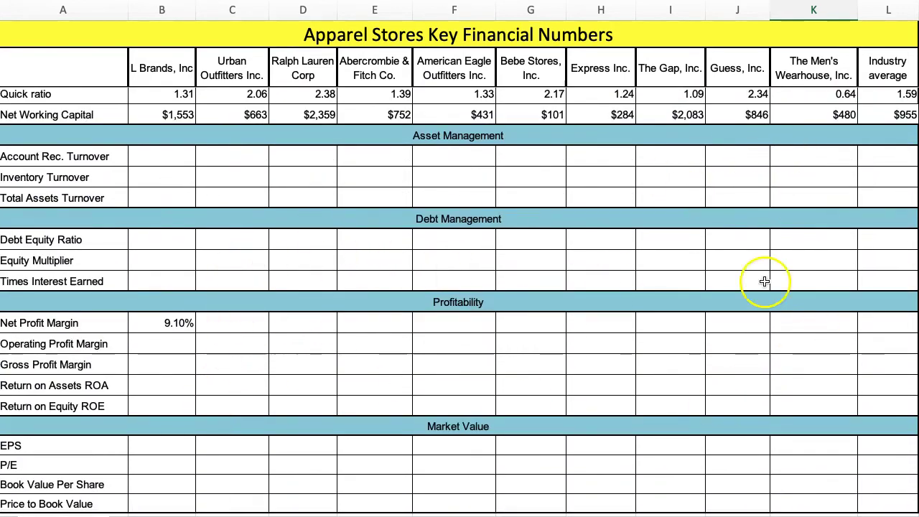
{"action": "scroll", "coordinate": [387, 296], "scroll_direction": "down", "scroll_amount": 5}
{"action": "scroll", "coordinate": [393, 292], "scroll_direction": "down", "scroll_amount": 3}
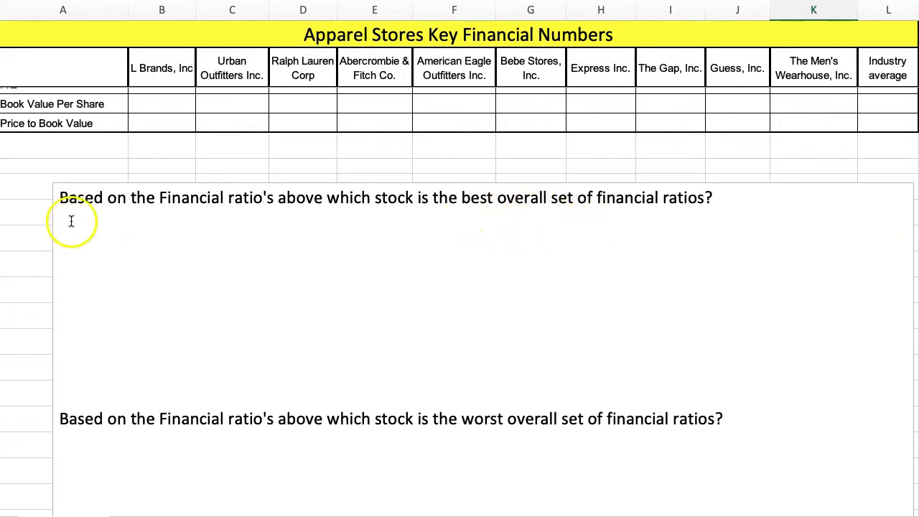
{"action": "left_click_drag", "start_coordinate": [422, 198], "coordinate": [432, 198]}
{"action": "key", "text": "Delete"}
{"action": "key", "text": "BackSpace"}
{"action": "type", "text": "has"}
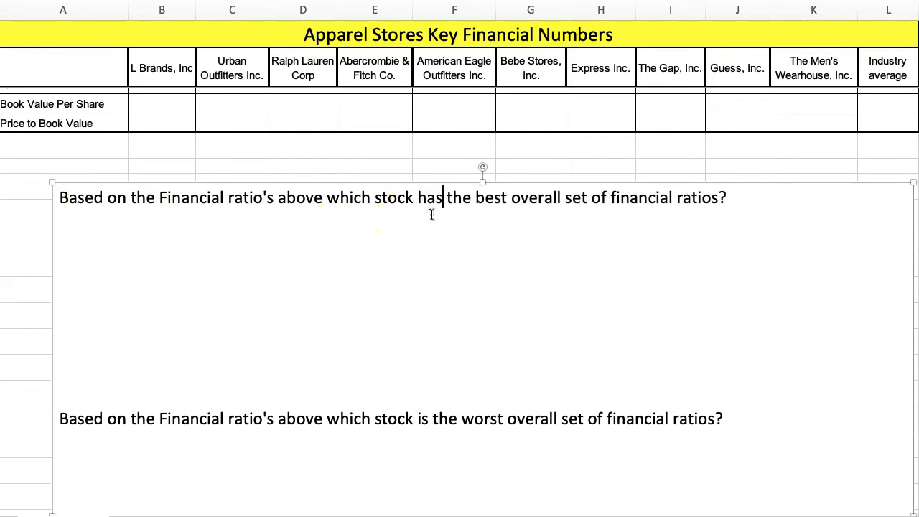
- Change "is" to "has" in the second question about the worst set of financial ratios
{"action": "scroll", "coordinate": [547, 292], "scroll_direction": "down", "scroll_amount": 2}
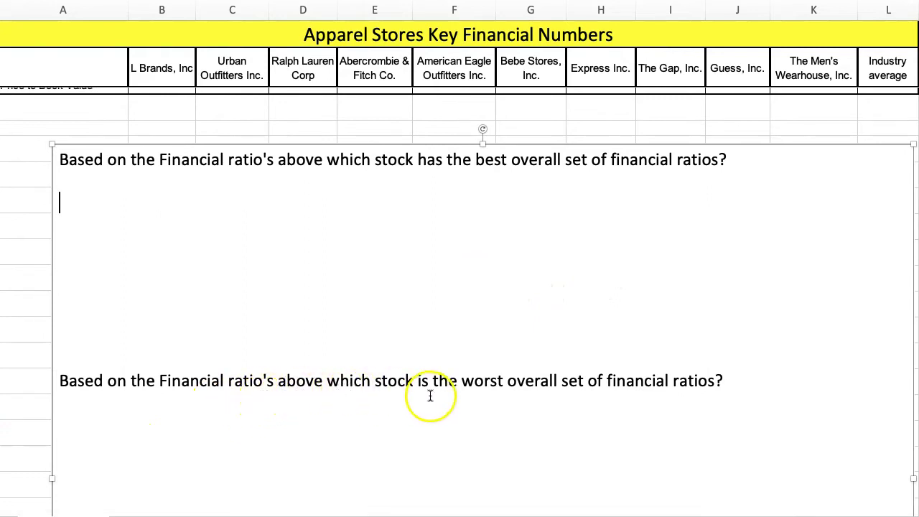
{"action": "key", "text": "BackSpace"}
{"action": "key", "text": "Delete"}
{"action": "type", "text": "has"}
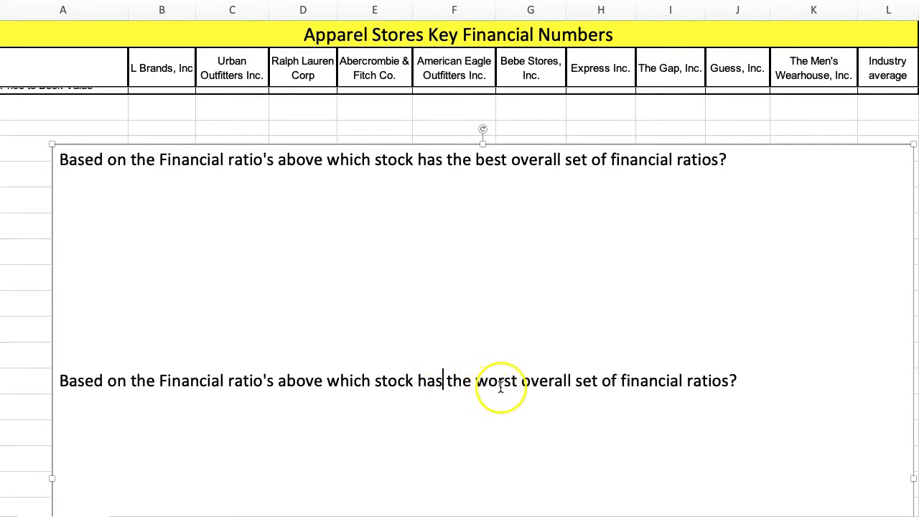
{"action": "scroll", "coordinate": [551, 334], "scroll_direction": "down", "scroll_amount": 5}
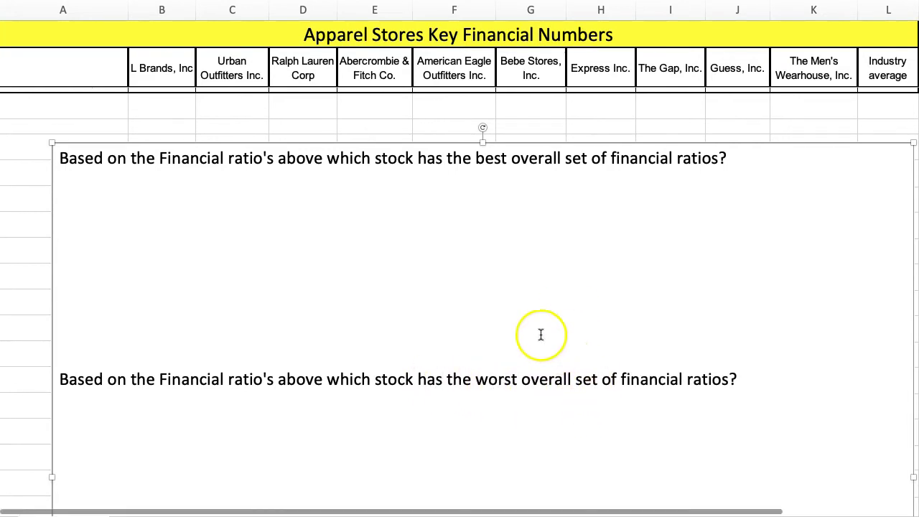
{"action": "scroll", "coordinate": [466, 330], "scroll_direction": "down", "scroll_amount": 2}
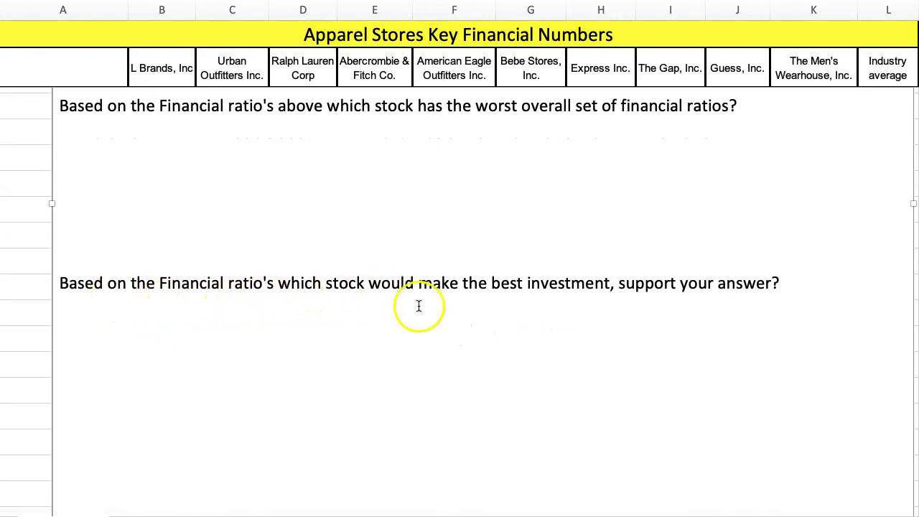
{"action": "scroll", "coordinate": [635, 329], "scroll_direction": "up", "scroll_amount": 9}
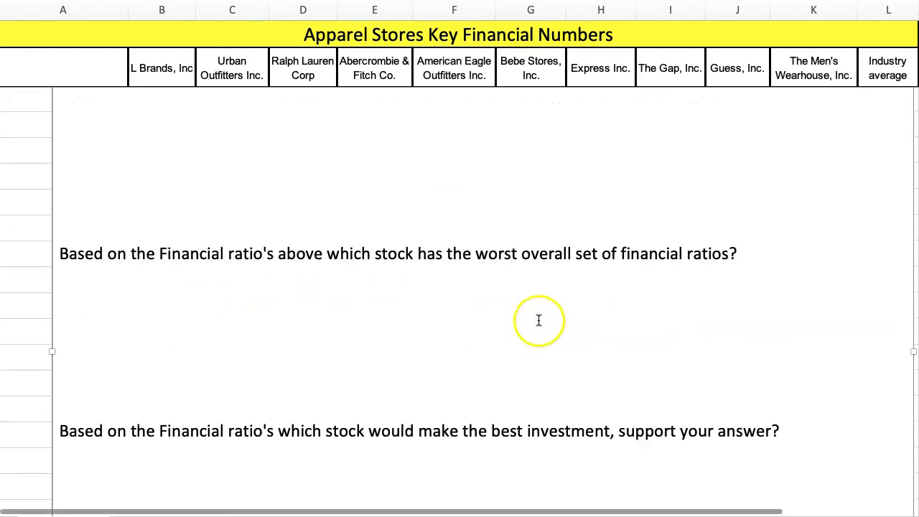
{"action": "scroll", "coordinate": [461, 317], "scroll_direction": "up", "scroll_amount": 11}
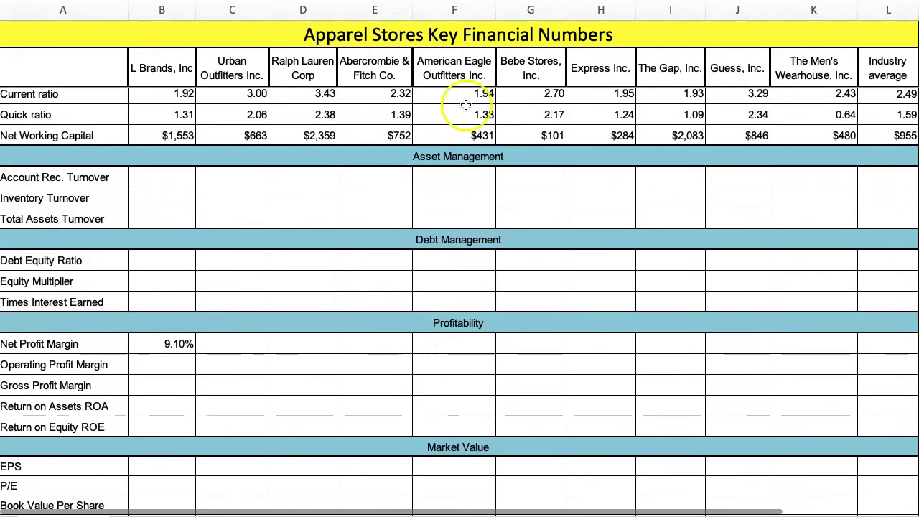
{"action": "scroll", "coordinate": [624, 252], "scroll_direction": "up", "scroll_amount": 2}
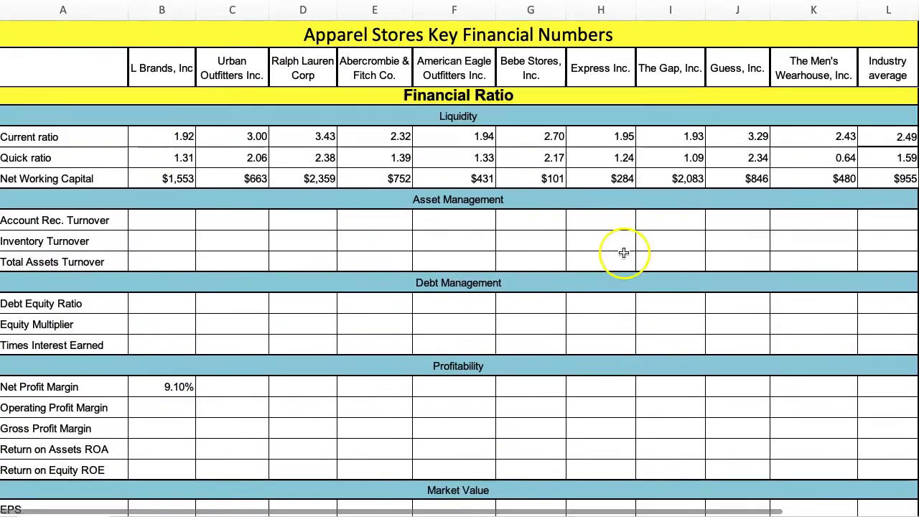
{"action": "scroll", "coordinate": [232, 128], "scroll_direction": "up", "scroll_amount": 4}
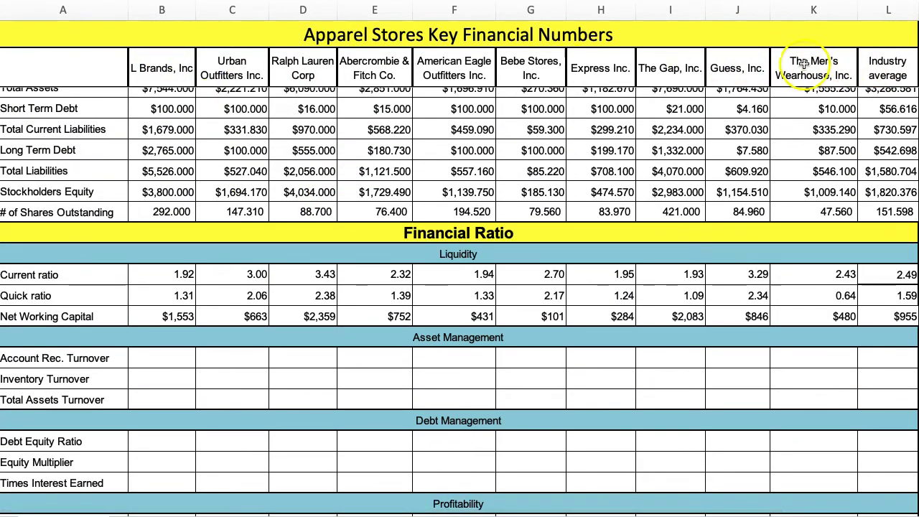
{"action": "scroll", "coordinate": [567, 305], "scroll_direction": "down", "scroll_amount": 11}
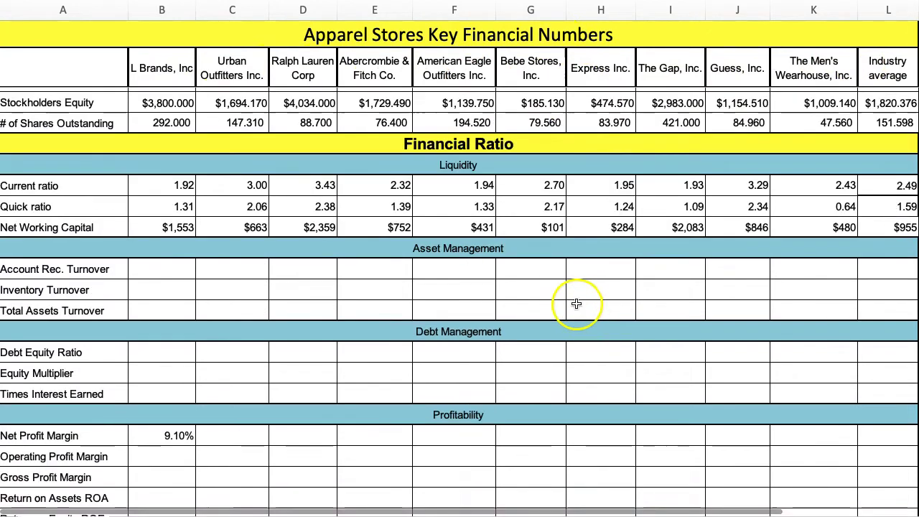
{"action": "scroll", "coordinate": [552, 303], "scroll_direction": "down", "scroll_amount": 7}
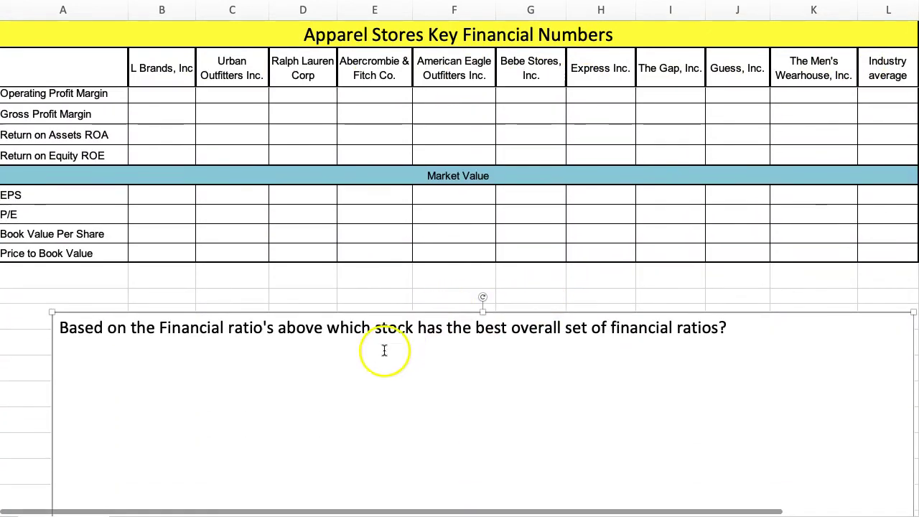
{"action": "scroll", "coordinate": [277, 445], "scroll_direction": "down", "scroll_amount": 4}
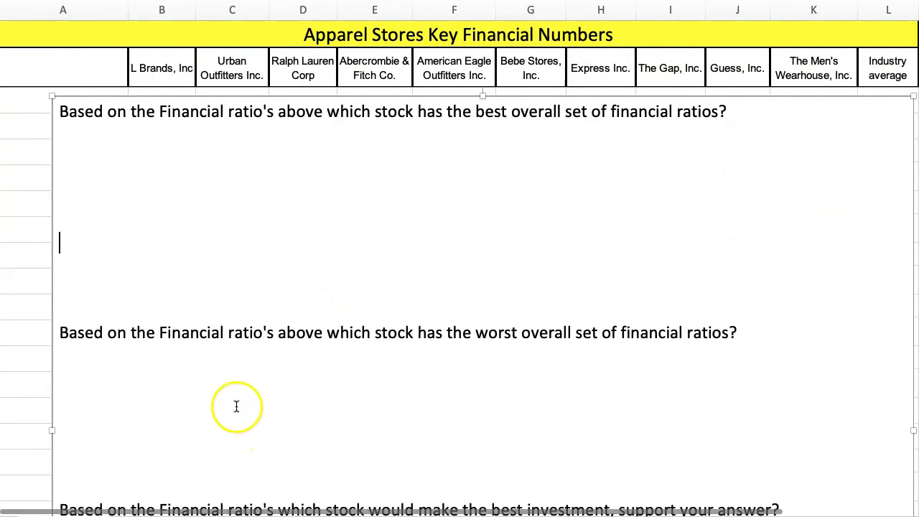
{"action": "left_click", "coordinate": [101, 138]}
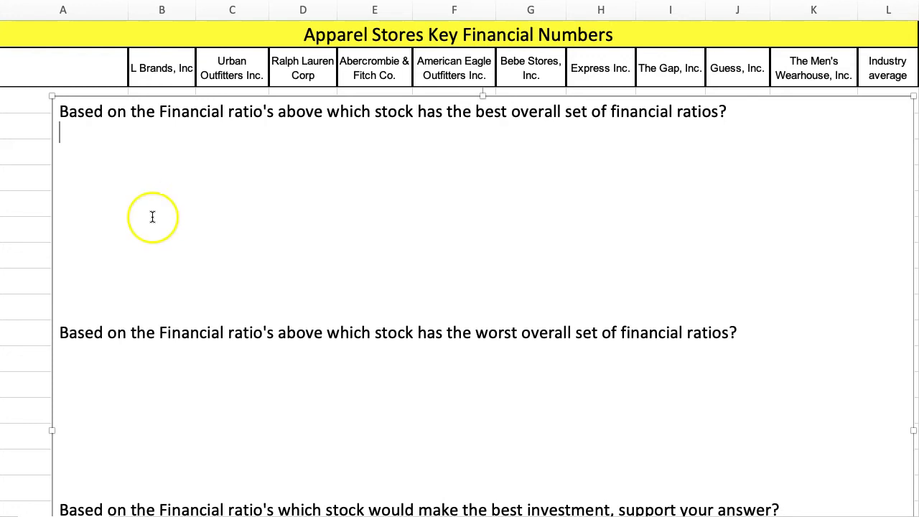
{"action": "scroll", "coordinate": [381, 265], "scroll_direction": "up", "scroll_amount": 2}
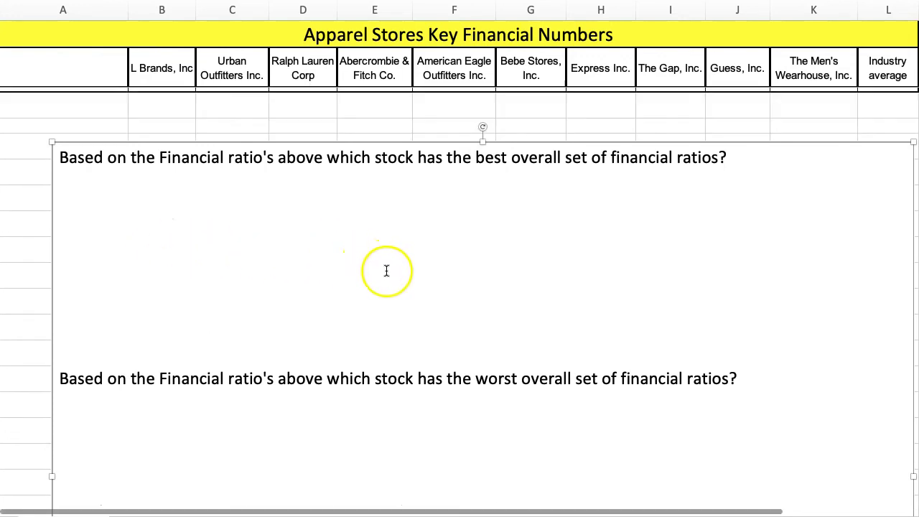
{"action": "scroll", "coordinate": [251, 310], "scroll_direction": "up", "scroll_amount": 3}
{"action": "scroll", "coordinate": [251, 314], "scroll_direction": "up", "scroll_amount": 10}
{"action": "scroll", "coordinate": [239, 314], "scroll_direction": "up", "scroll_amount": 8}
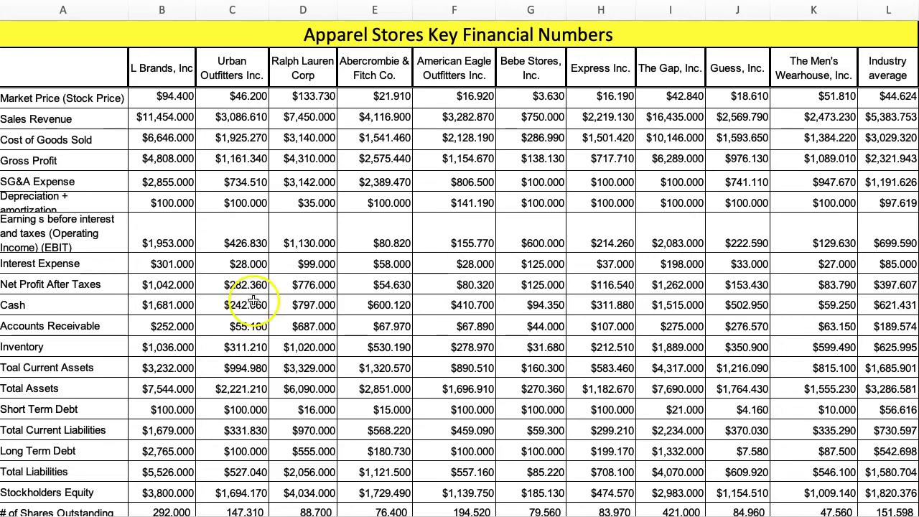
{"action": "scroll", "coordinate": [284, 302], "scroll_direction": "down", "scroll_amount": 1}
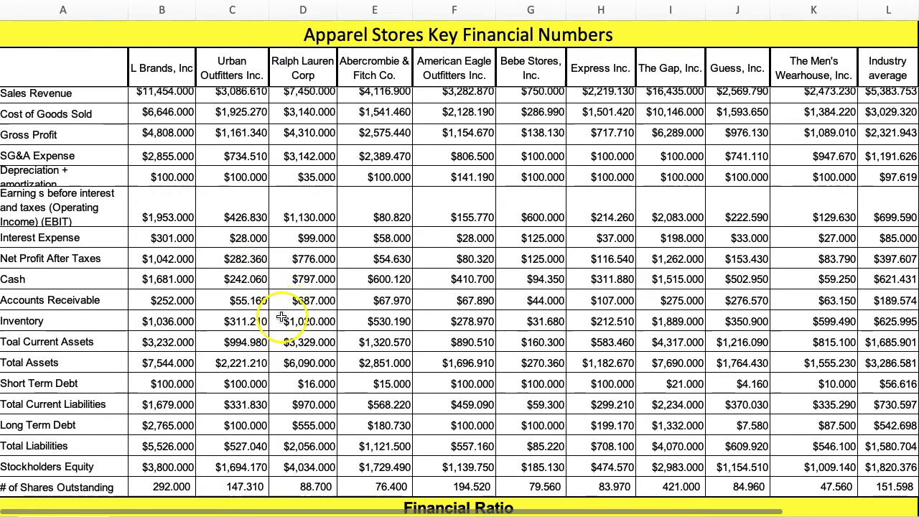
{"action": "scroll", "coordinate": [282, 309], "scroll_direction": "down", "scroll_amount": 4}
{"action": "scroll", "coordinate": [279, 317], "scroll_direction": "down", "scroll_amount": 12}
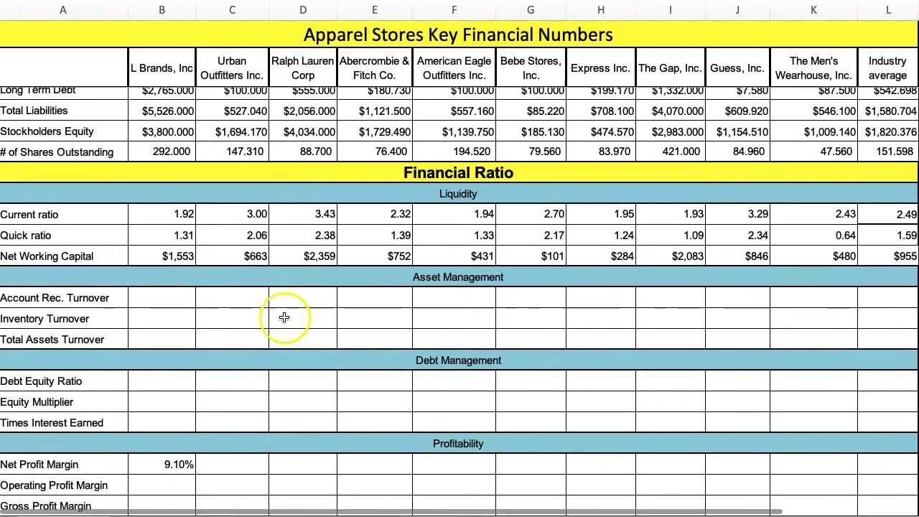
{"action": "scroll", "coordinate": [287, 317], "scroll_direction": "down", "scroll_amount": 13}
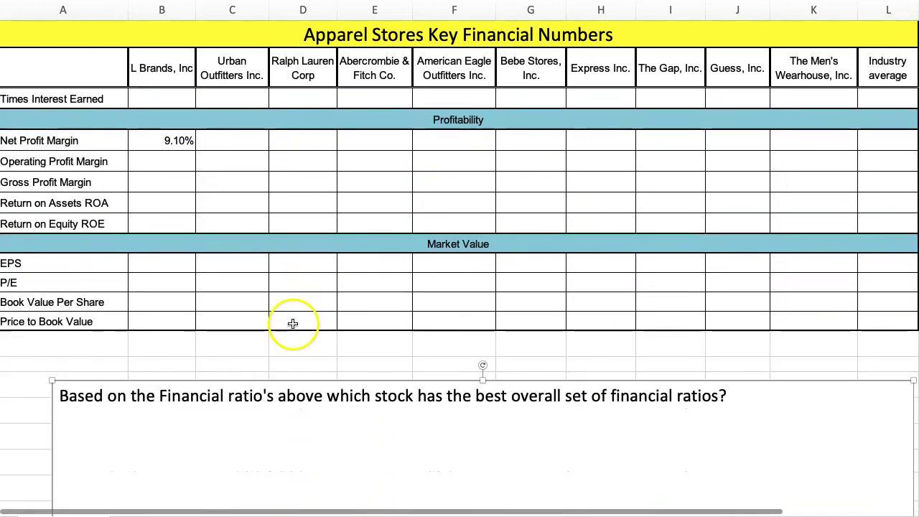
{"action": "scroll", "coordinate": [273, 303], "scroll_direction": "down", "scroll_amount": 4}
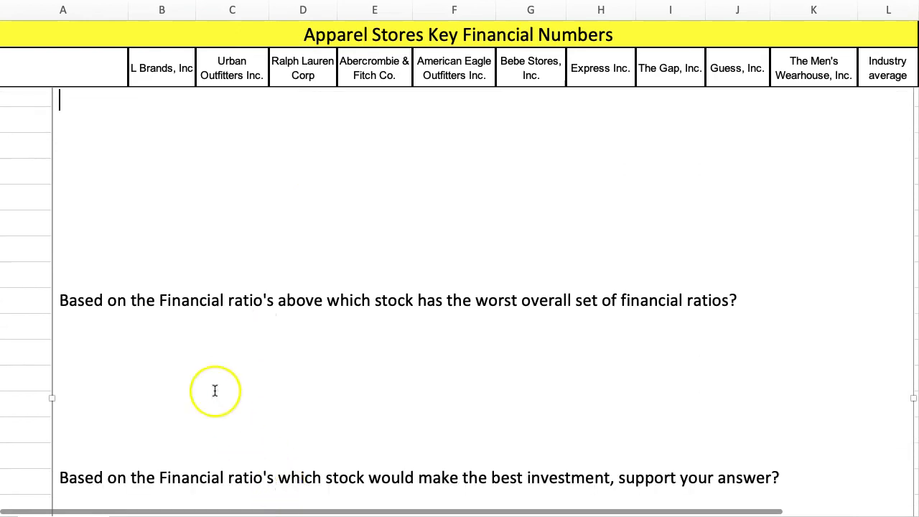
{"action": "scroll", "coordinate": [211, 359], "scroll_direction": "up", "scroll_amount": 20}
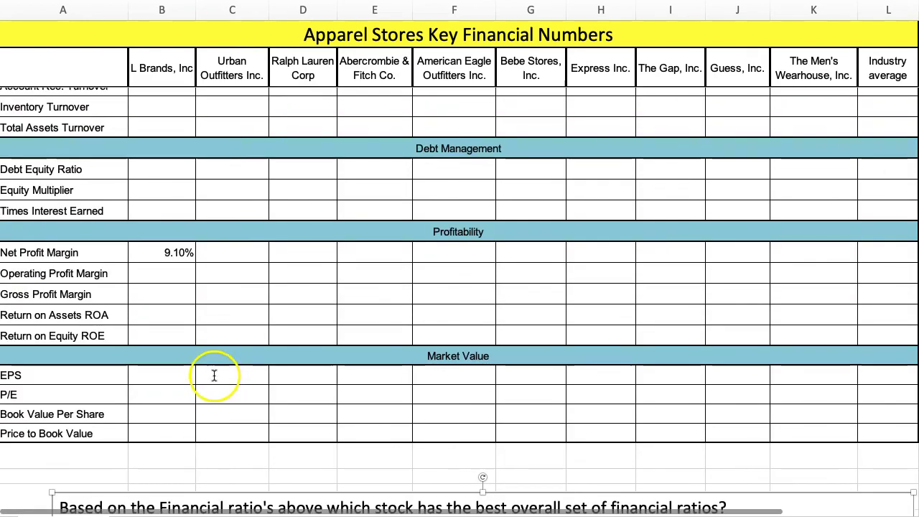
{"action": "scroll", "coordinate": [214, 358], "scroll_direction": "up", "scroll_amount": 3}
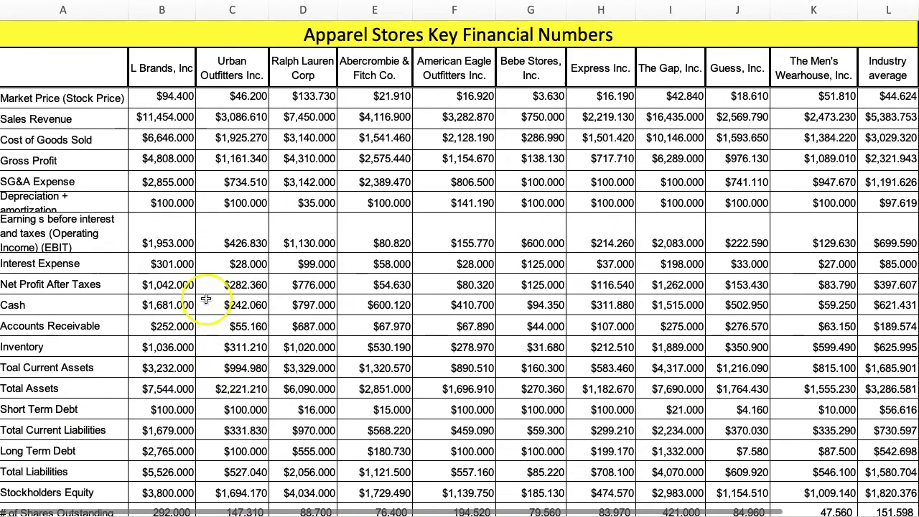